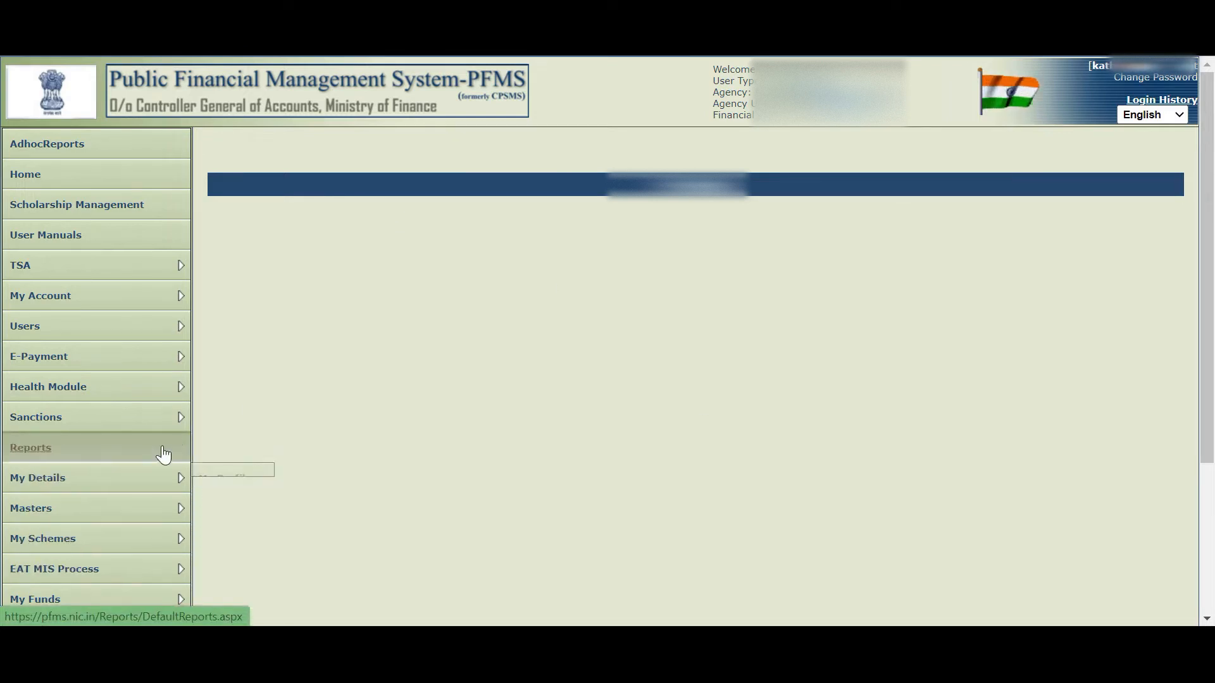
Open the management page for bulk customization and select the scheme HR187 - HR Samagra Shiksha [3667]
mouse_move(163, 513)
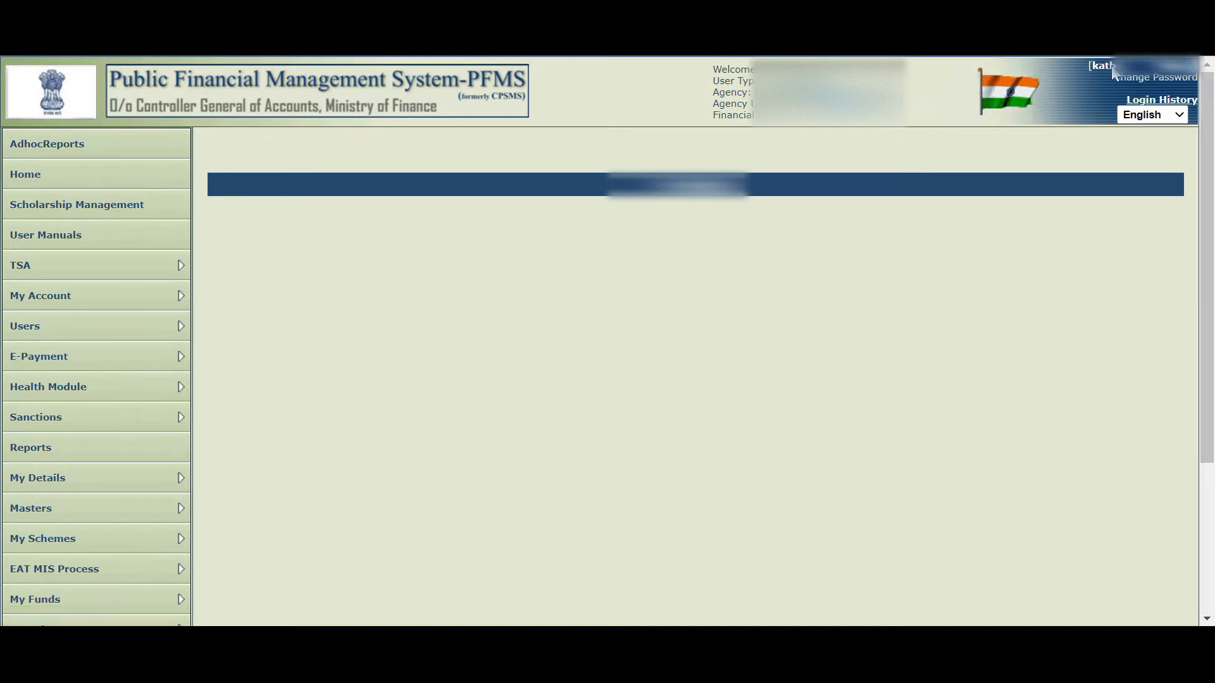
mouse_move(109, 494)
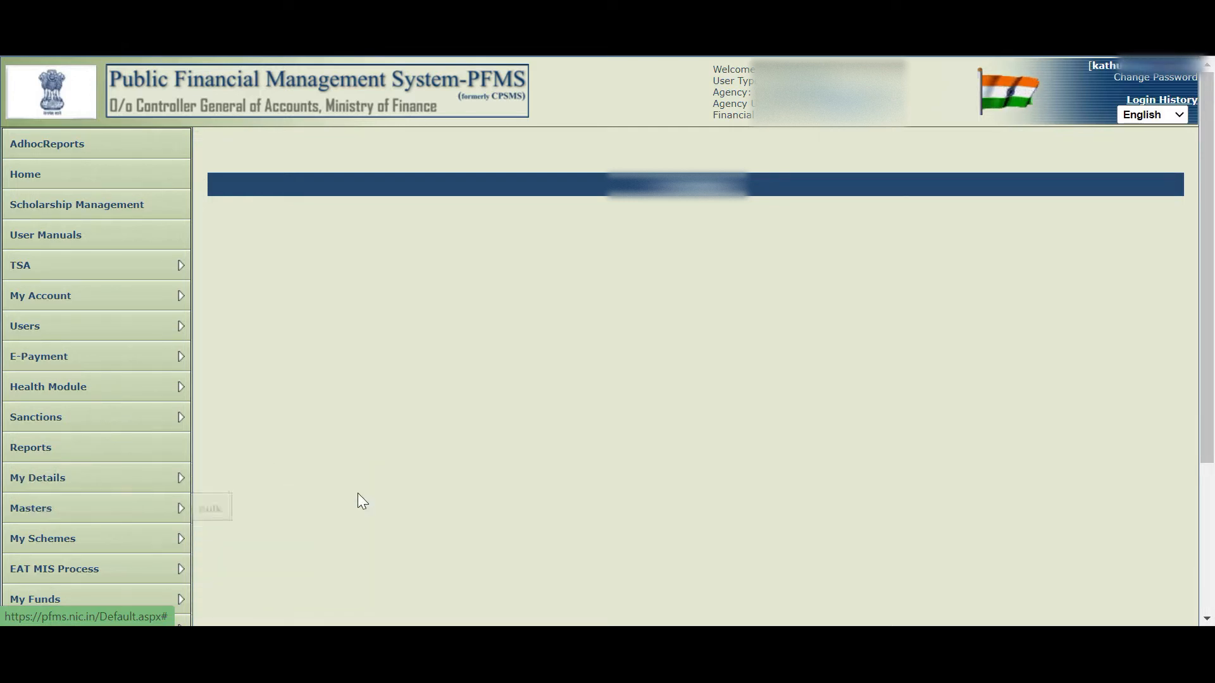
mouse_move(253, 517)
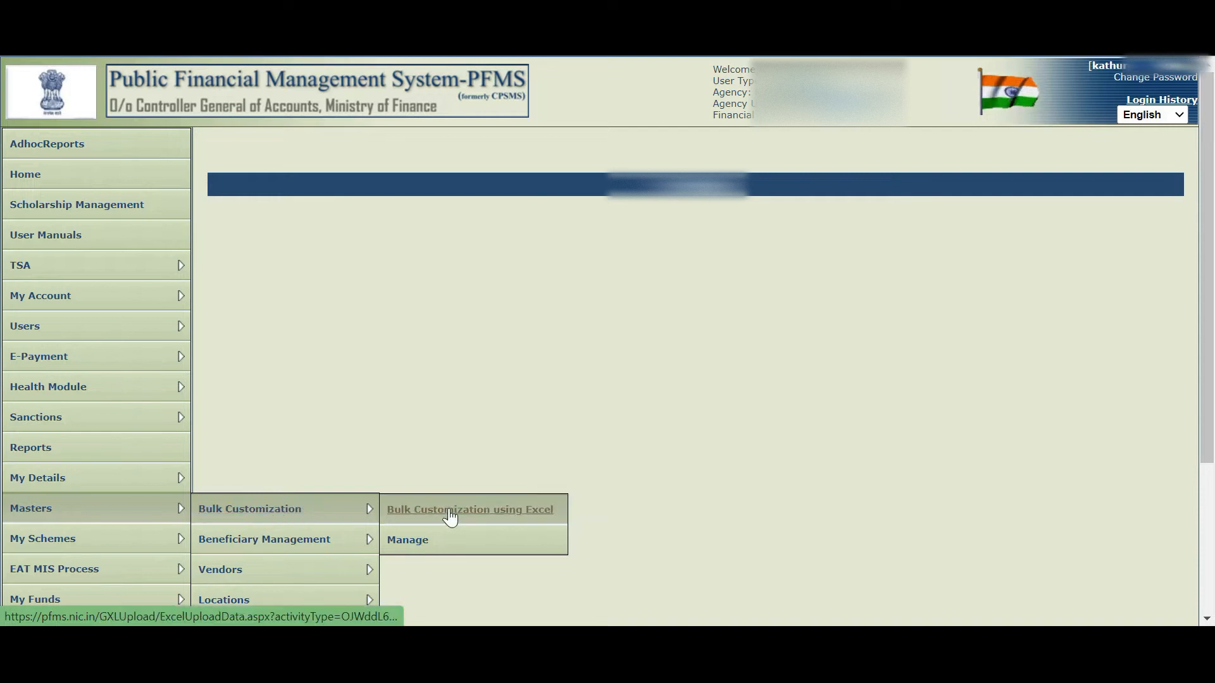
click(440, 536)
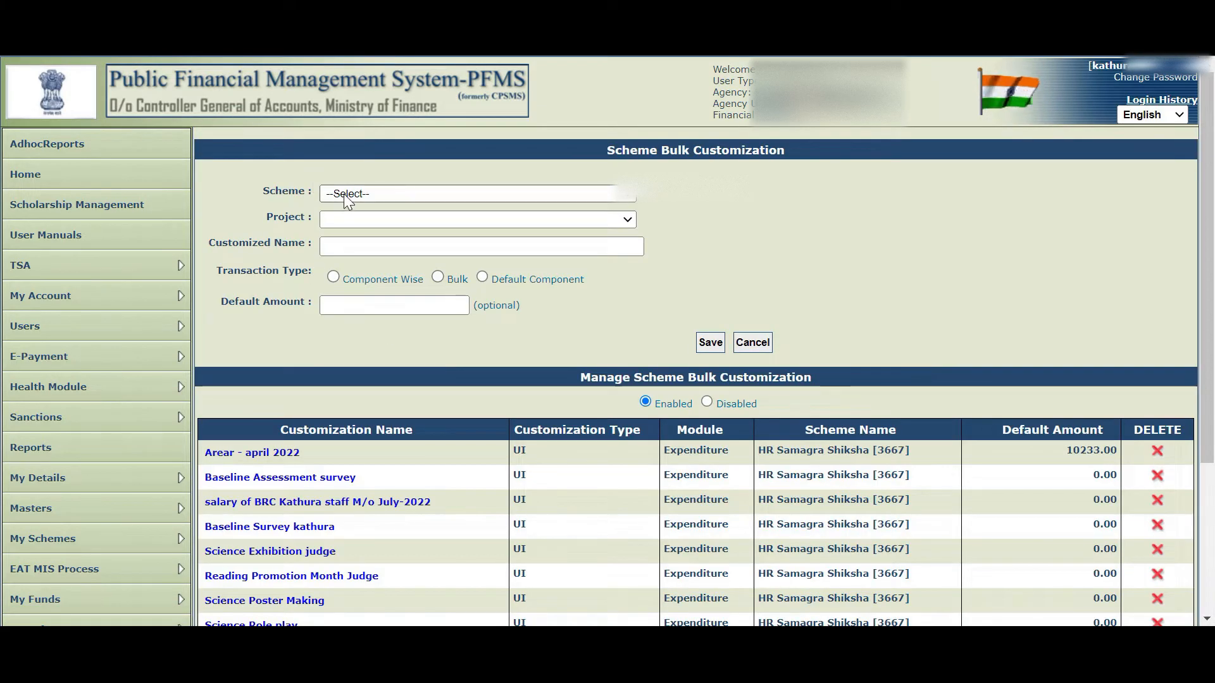
click(344, 195)
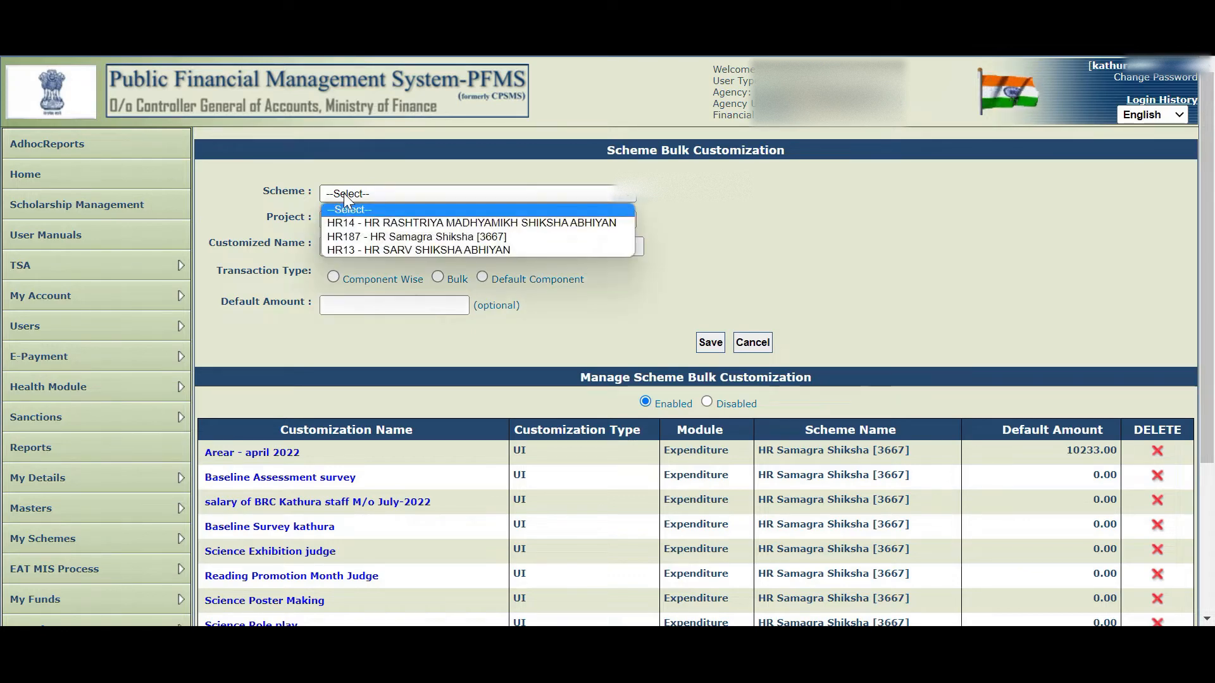
click(355, 236)
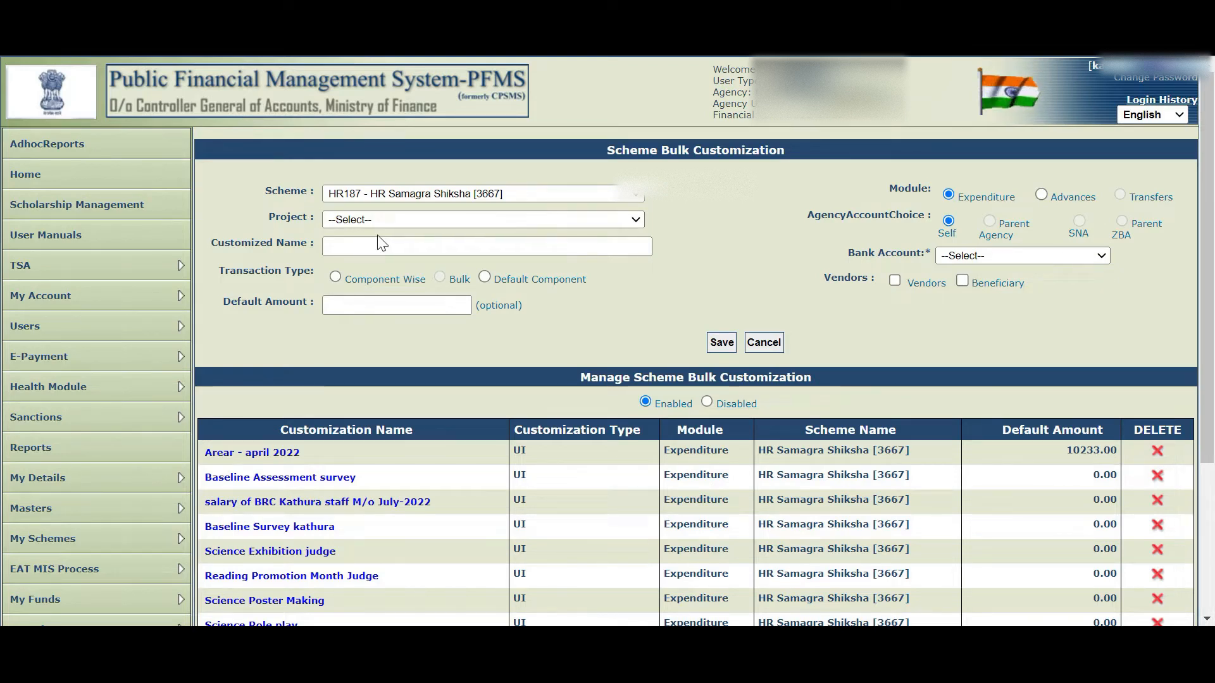
Enter School Grant as the customized name and set the transaction type to Component Wise
click(363, 244)
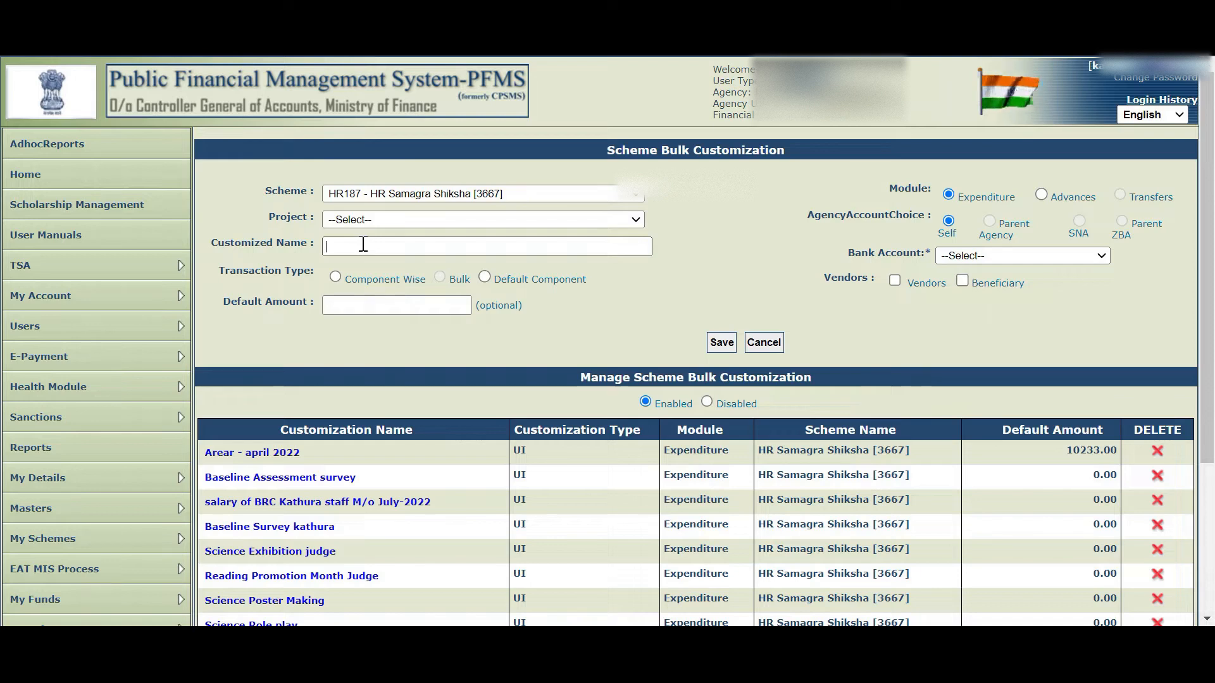
text(School Grant)
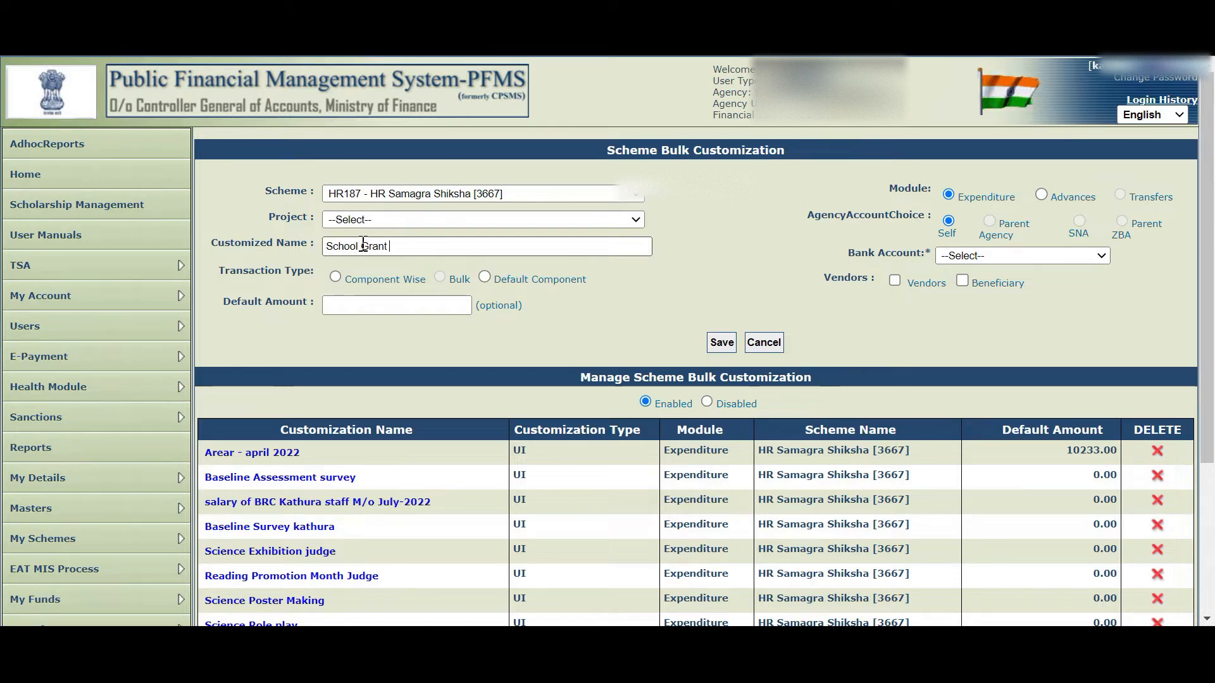
click(335, 277)
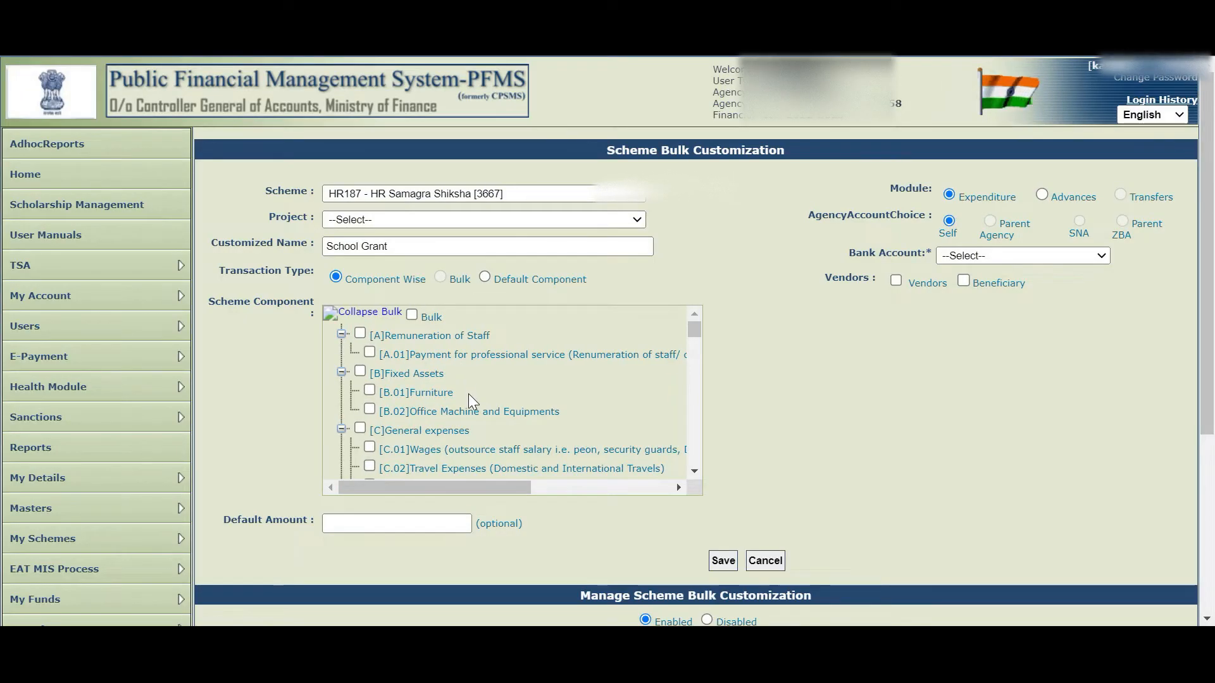
Search the page for "School Grant", keeping Component Wise as the transaction type
key(ctrl+f)
text(sc)
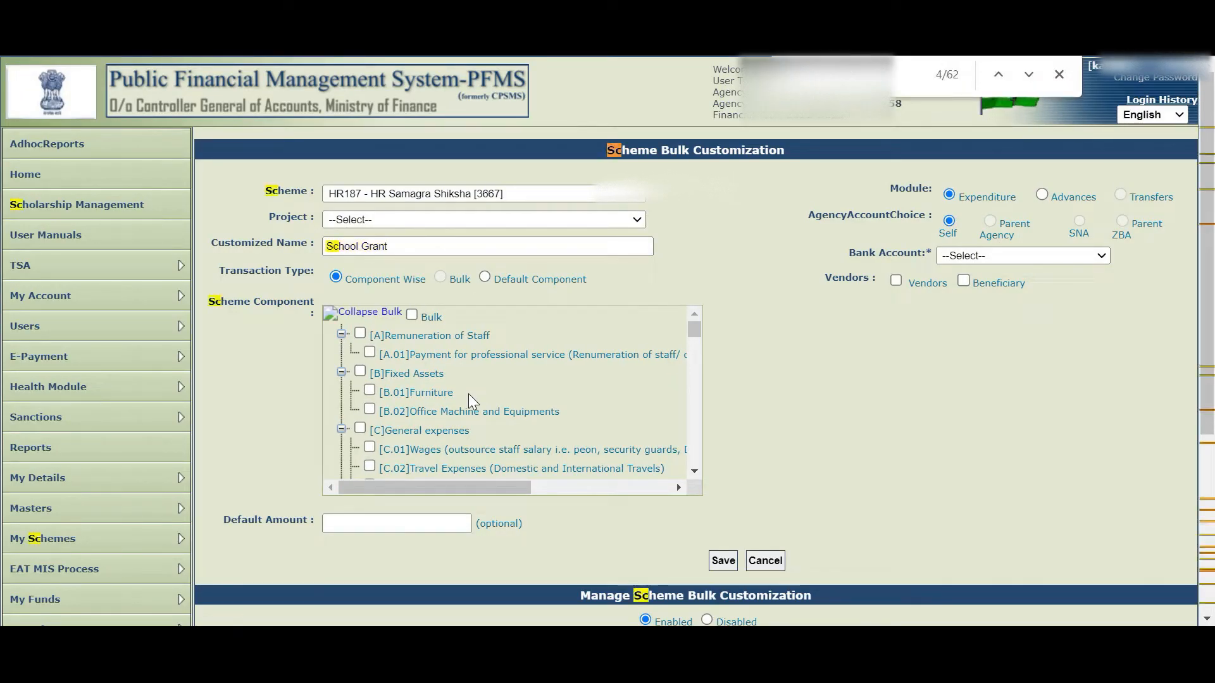
click(484, 278)
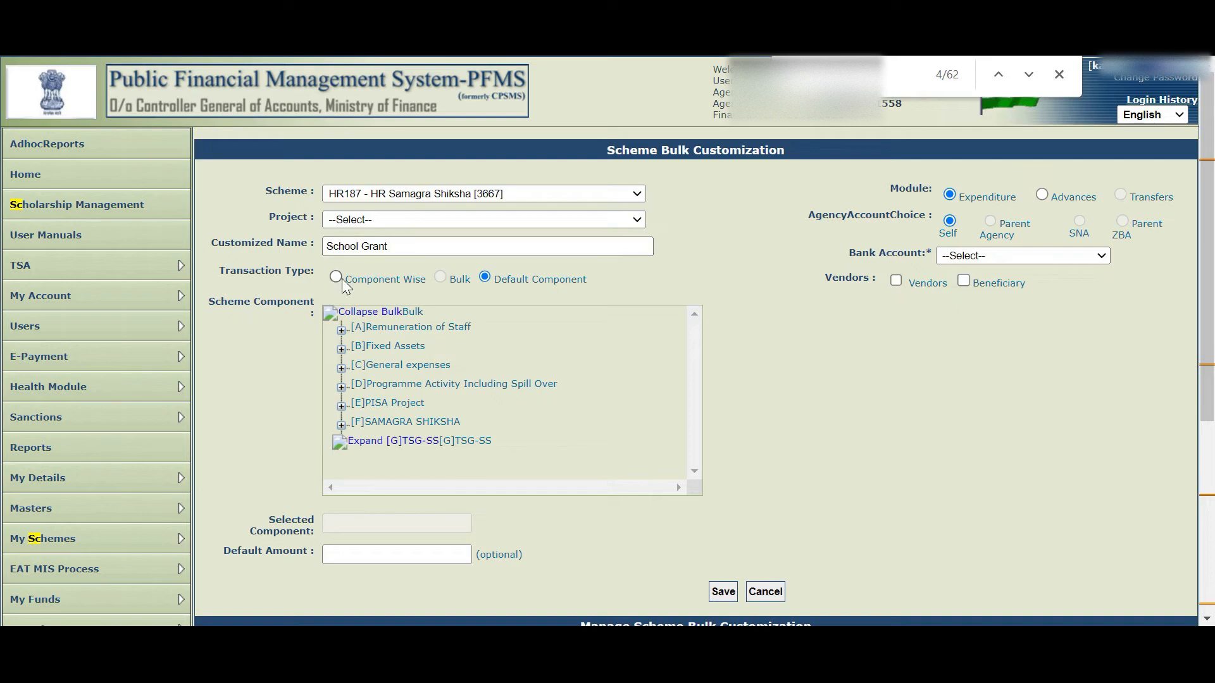
click(336, 277)
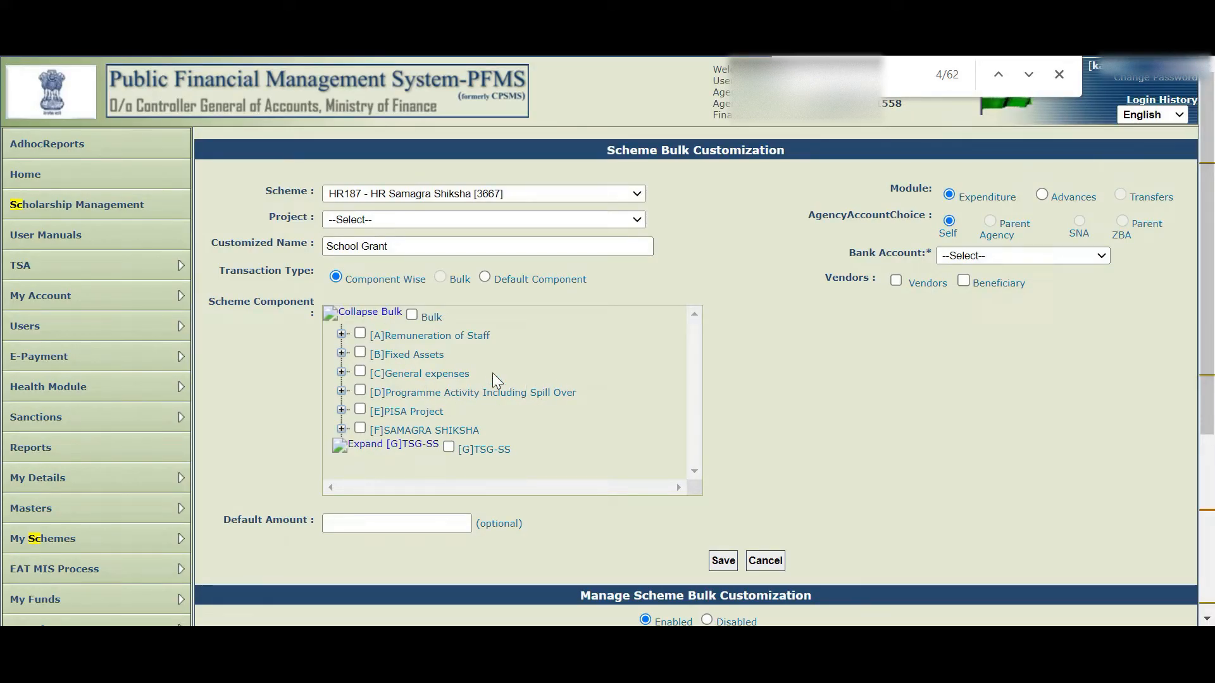
text(hool)
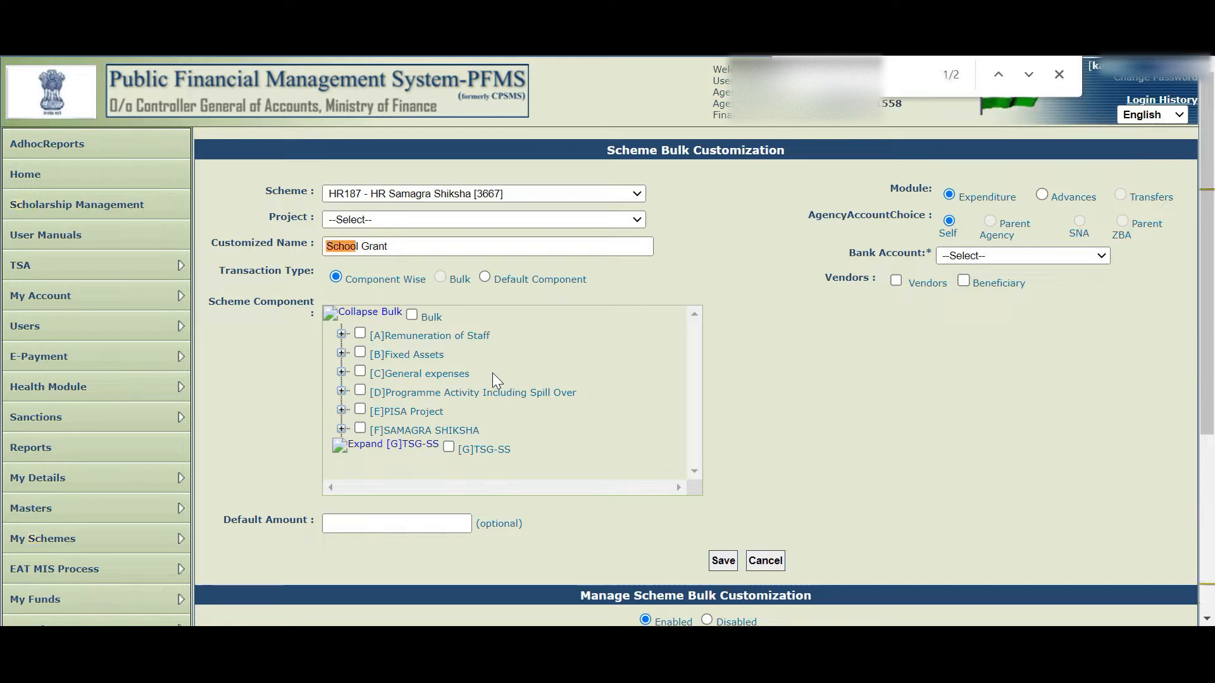
text( Grant)
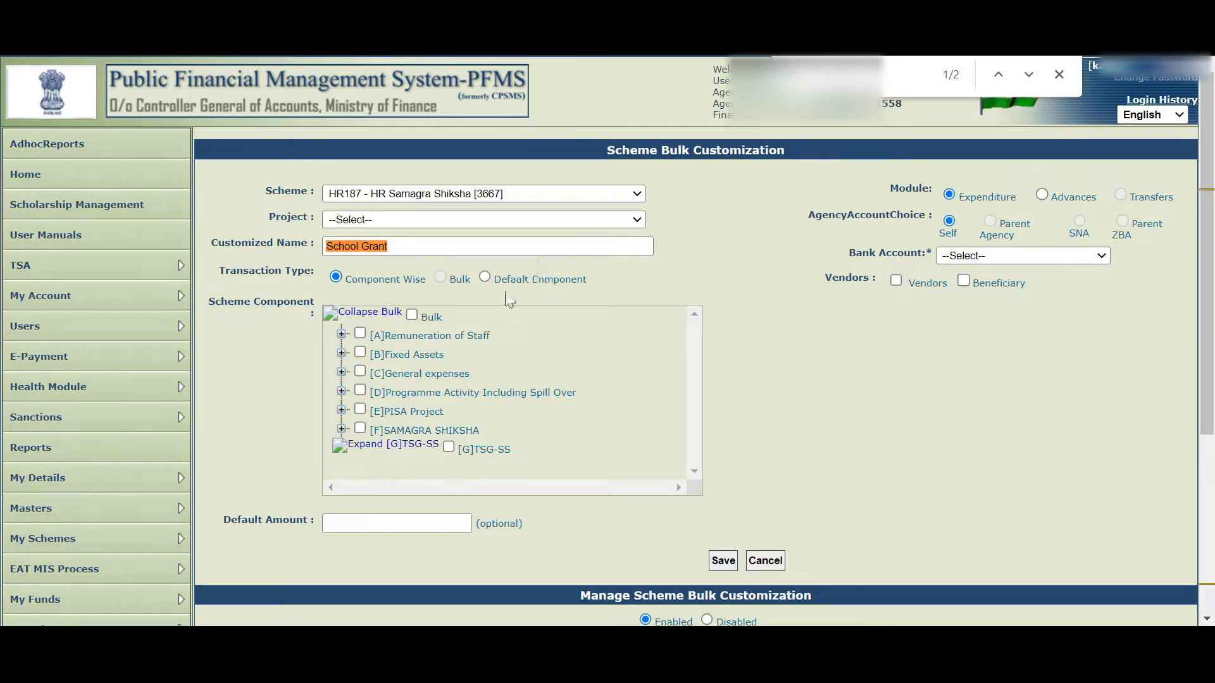
click(1029, 75)
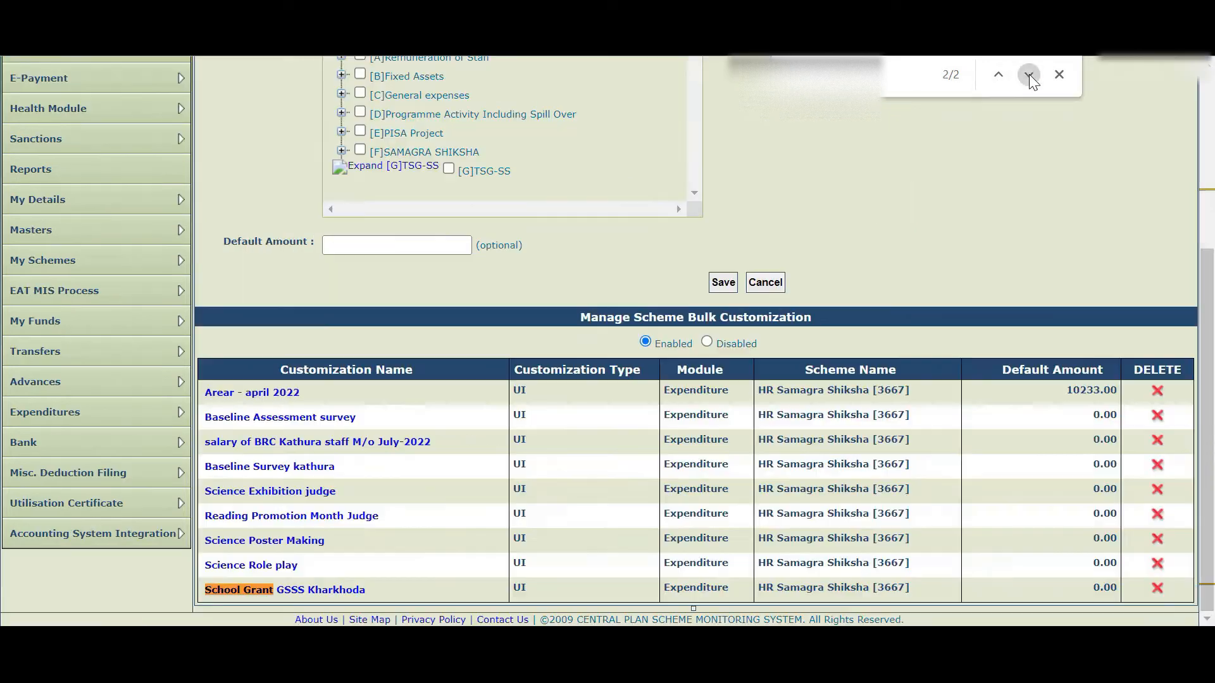
click(1029, 74)
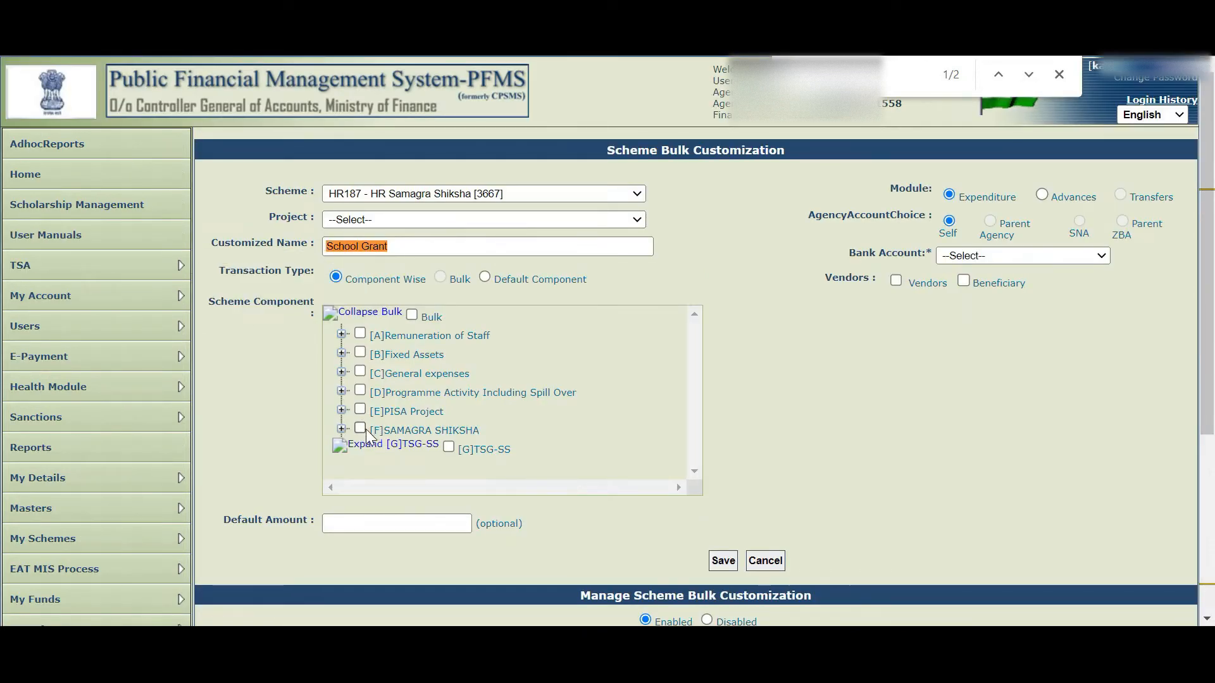
Expand SAMAGRA SHIKSHA and its Elementary Education branch, find the school grant entry and select component [F.01.18] Composite School Grant (Elementary)
click(342, 431)
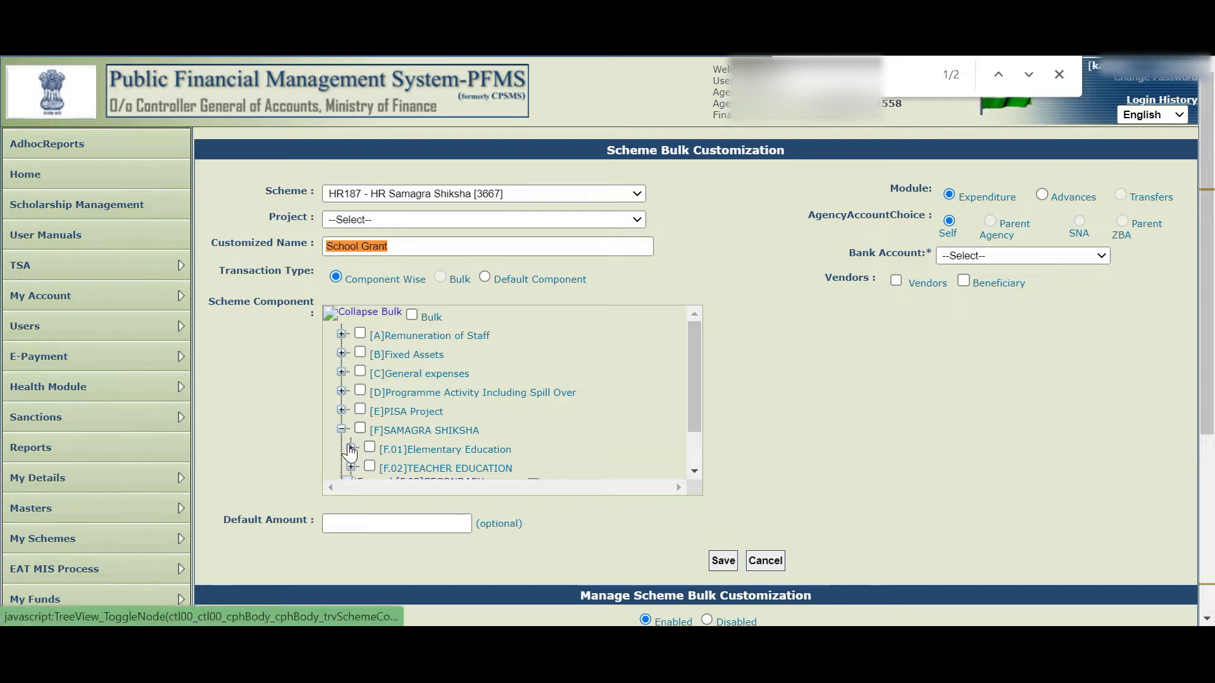
click(351, 448)
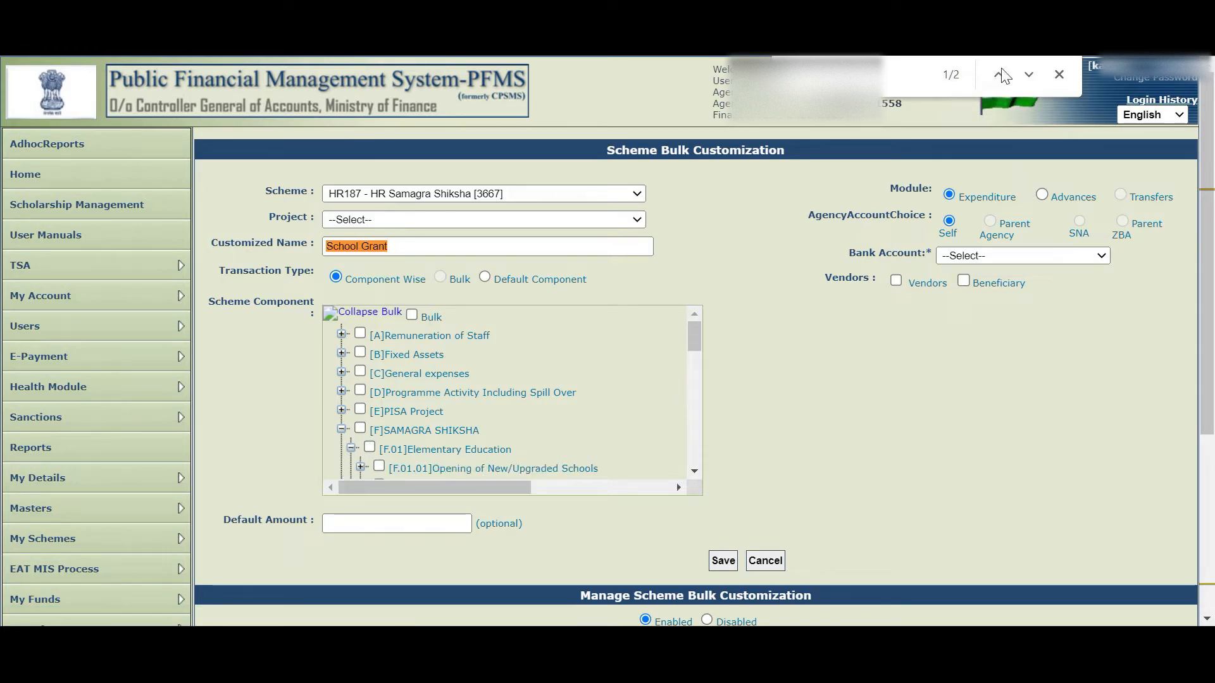
click(1028, 76)
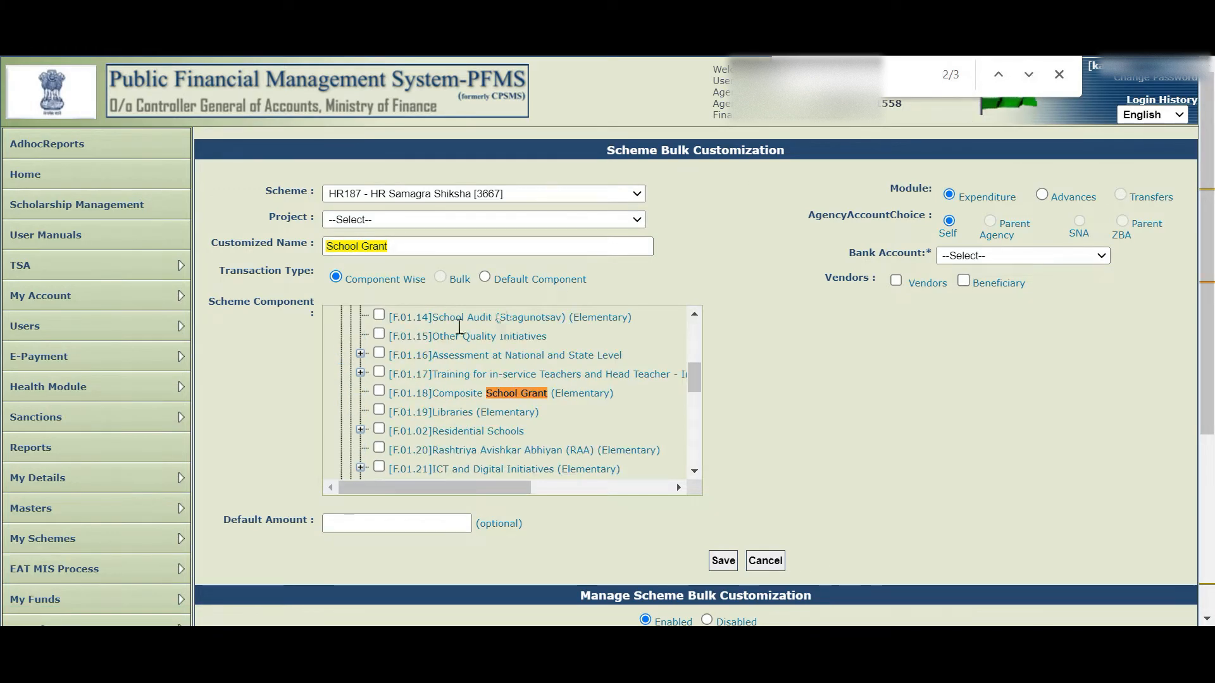
click(378, 391)
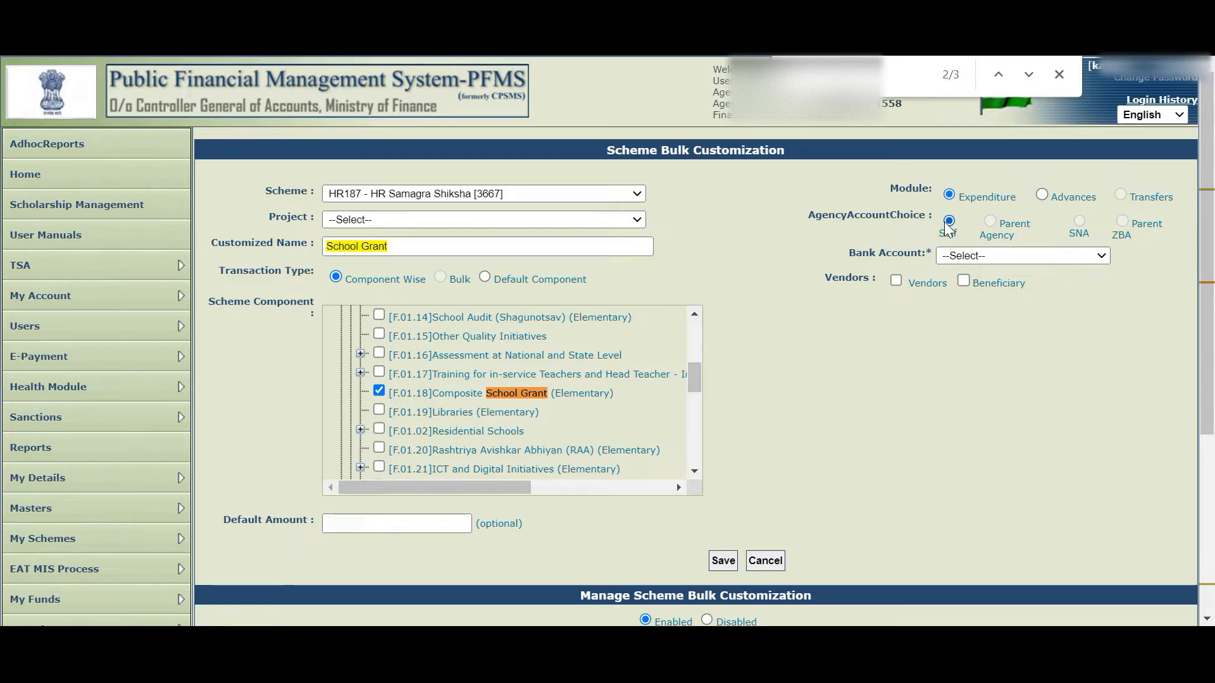
Choose the BEO CUM BRC KATHURA SS ZBSA account at HDFC Bank, enable Vendors and select the first five individual vendors
click(962, 257)
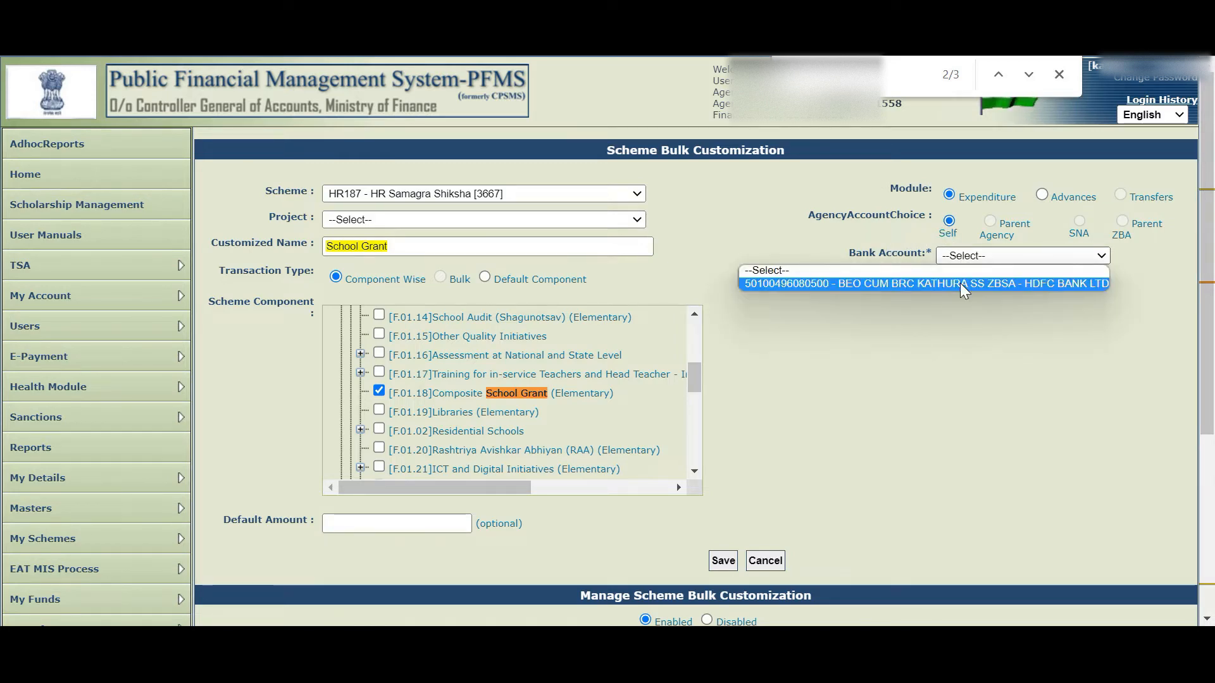
click(962, 283)
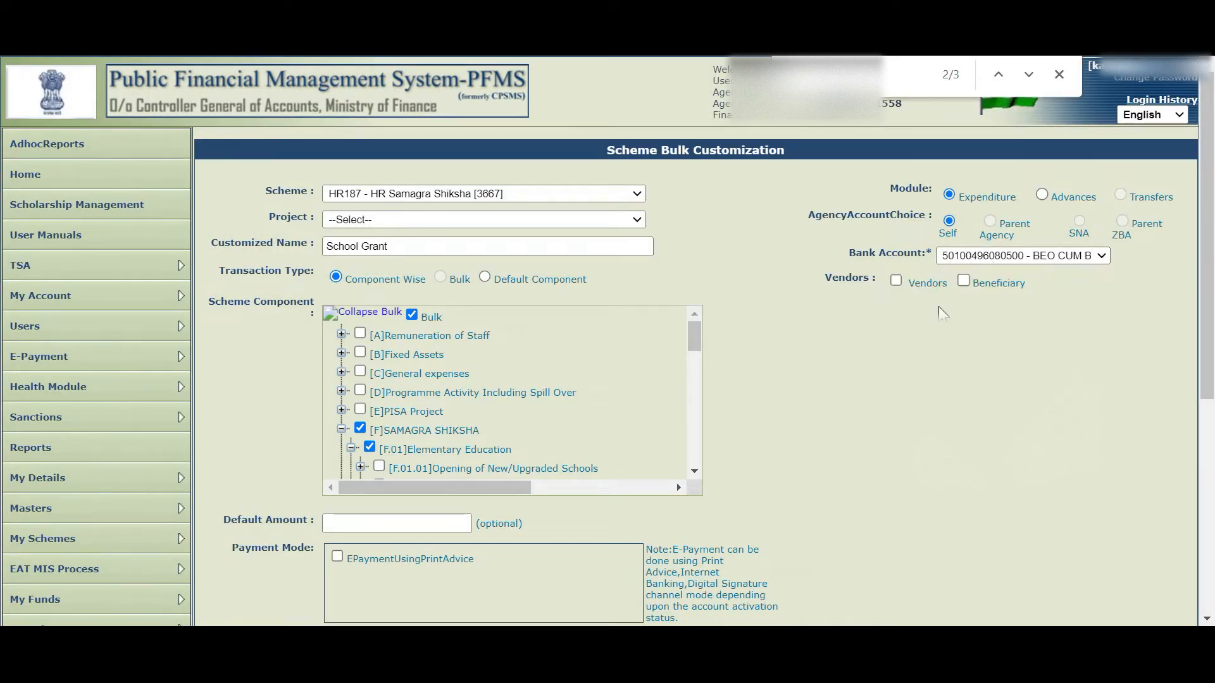
click(894, 279)
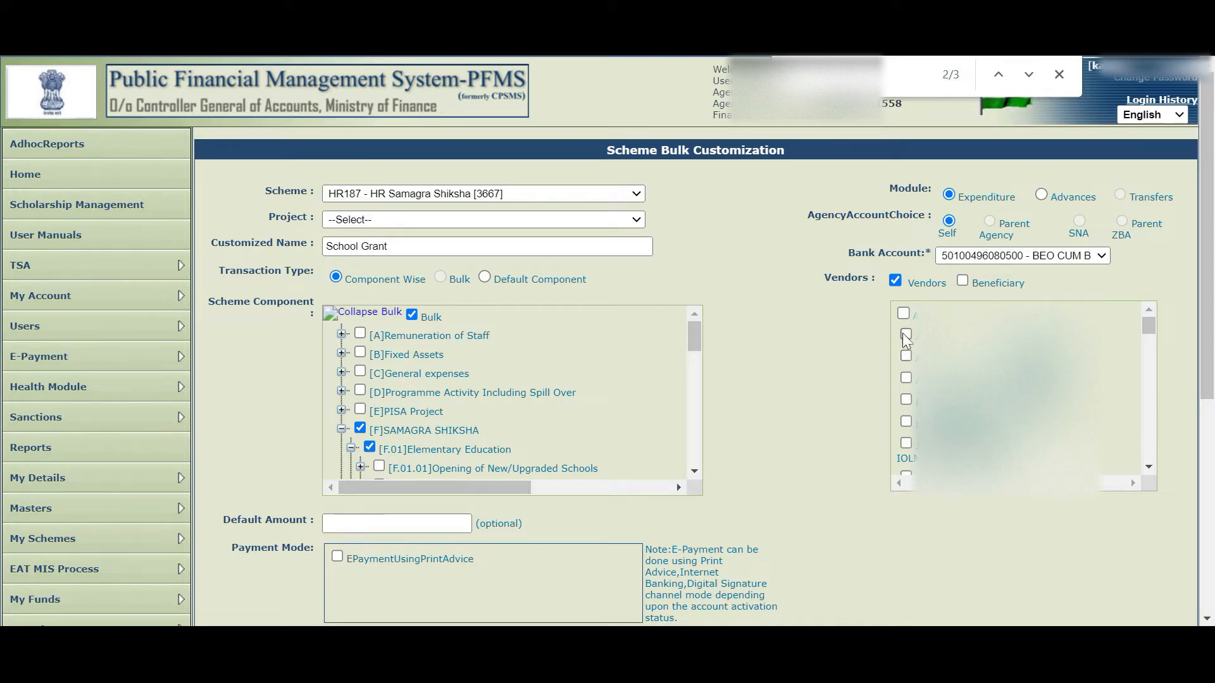
click(904, 358)
click(906, 400)
click(907, 424)
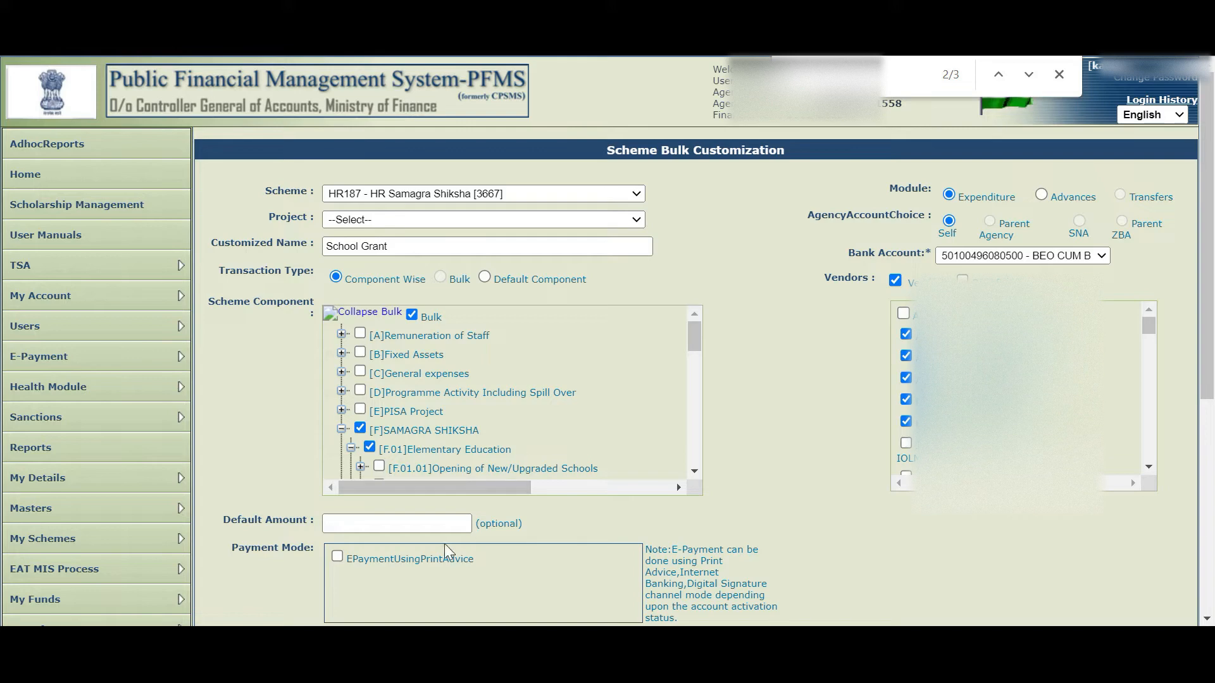
Leave the optional default amount empty and enable EPaymentUsingPrintAdvice as the payment mode
click(397, 520)
drag(1204, 269, 1197, 399)
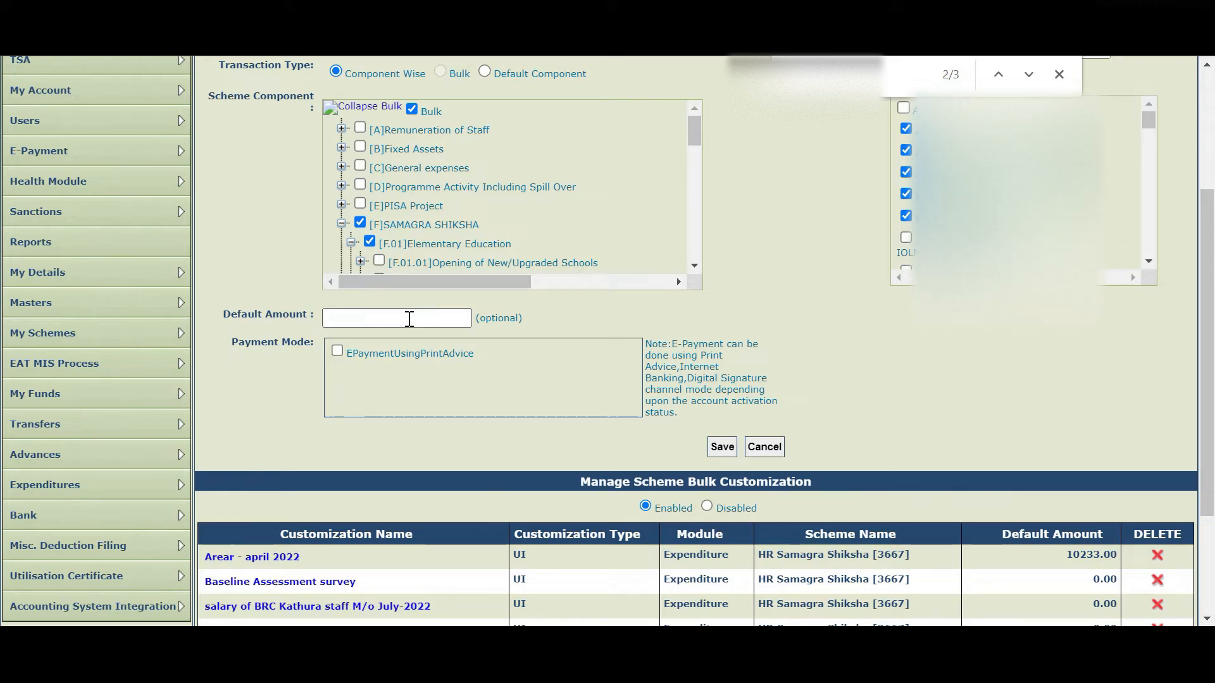
click(339, 350)
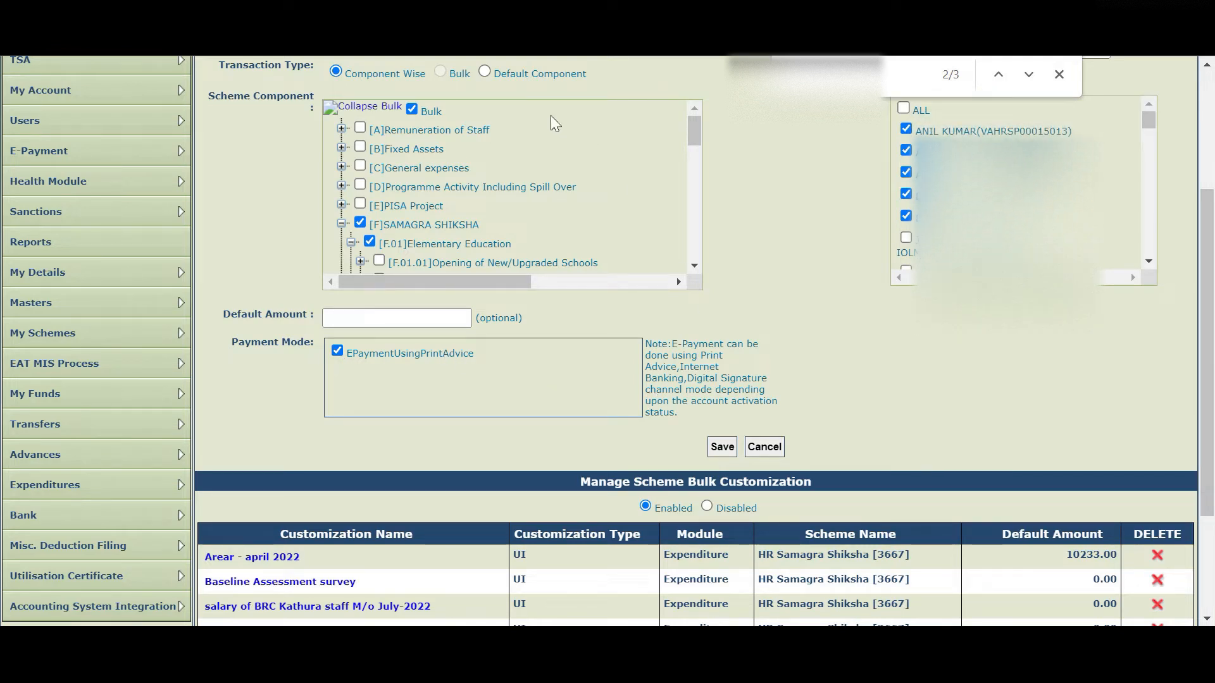
Extend the customized name to School Grant /GGSSS KKD and save the scheme bulk customization
scroll(1207, 199, up, 3)
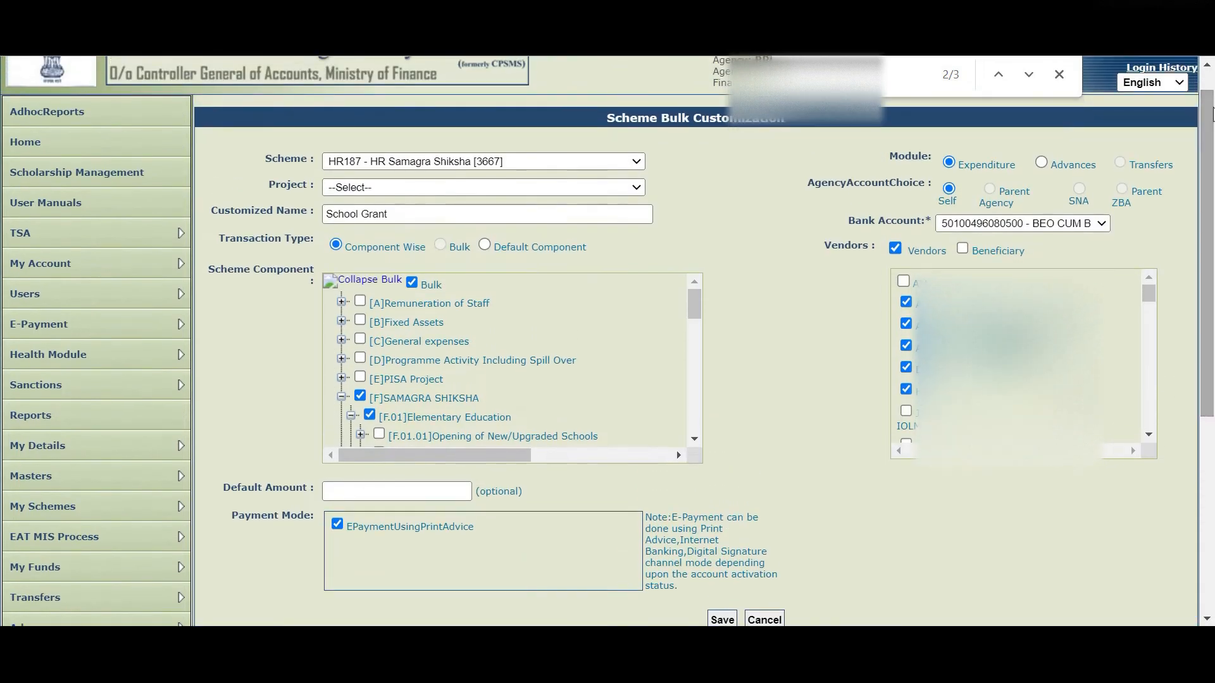
click(379, 214)
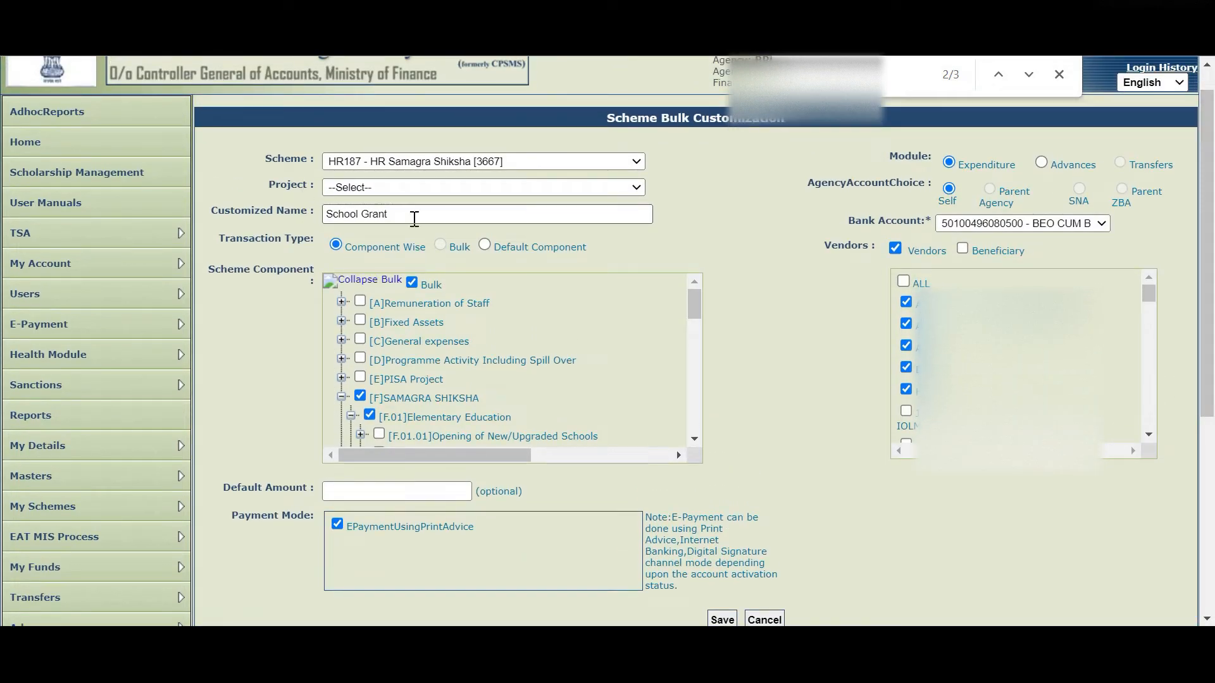
text(/GGSSS KKD)
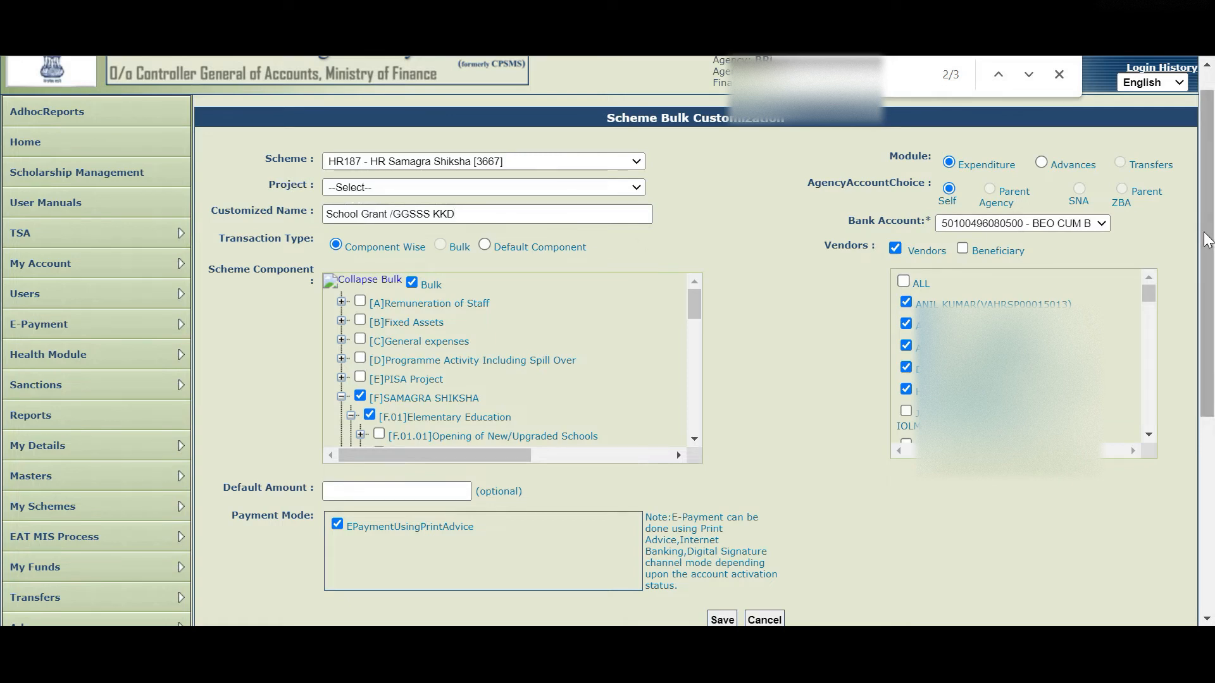
scroll(1205, 240, down, 4)
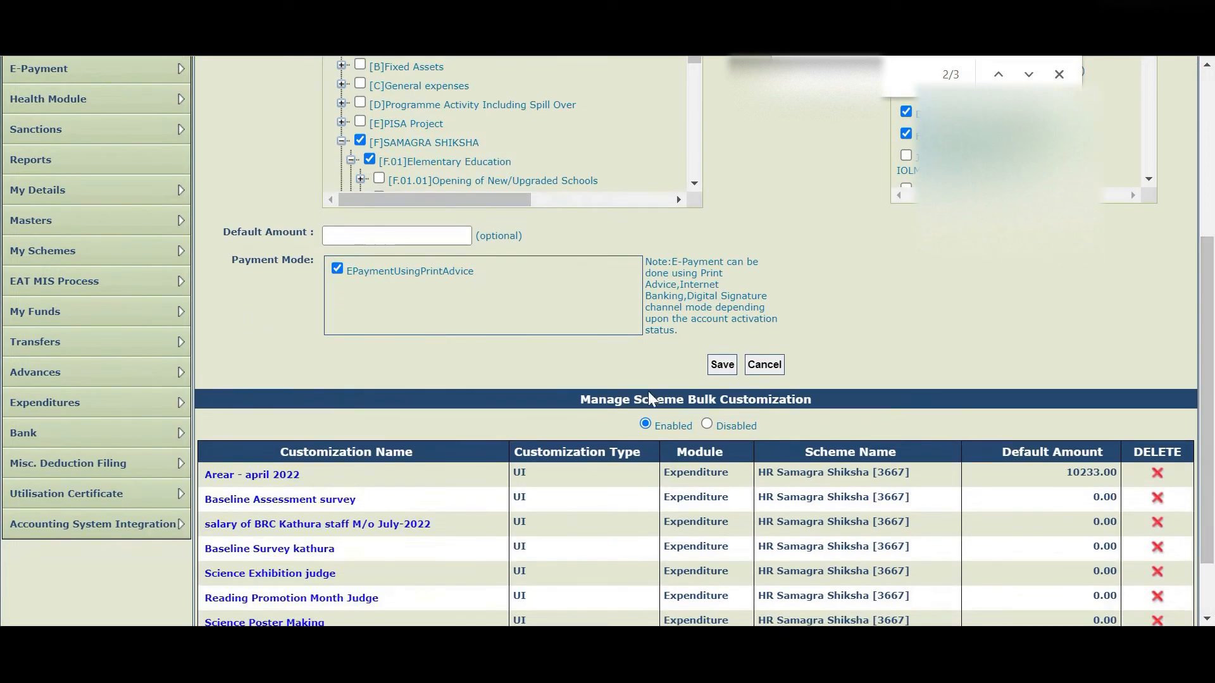
click(720, 365)
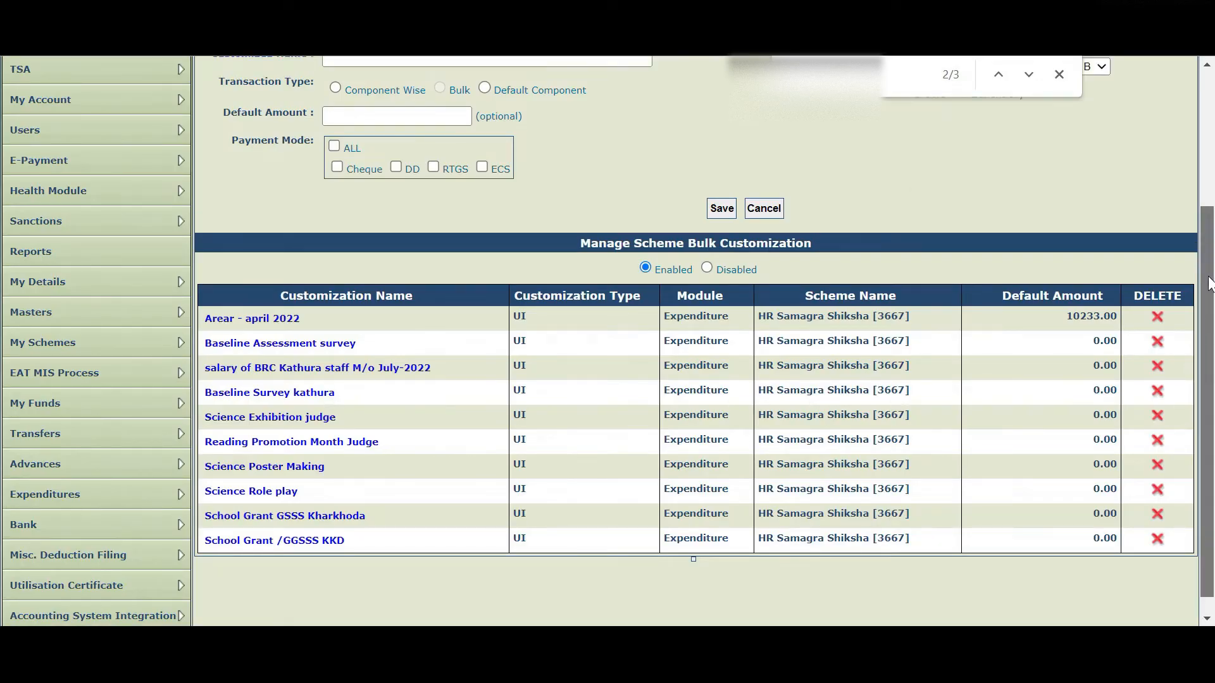
drag(1209, 284, 1194, 96)
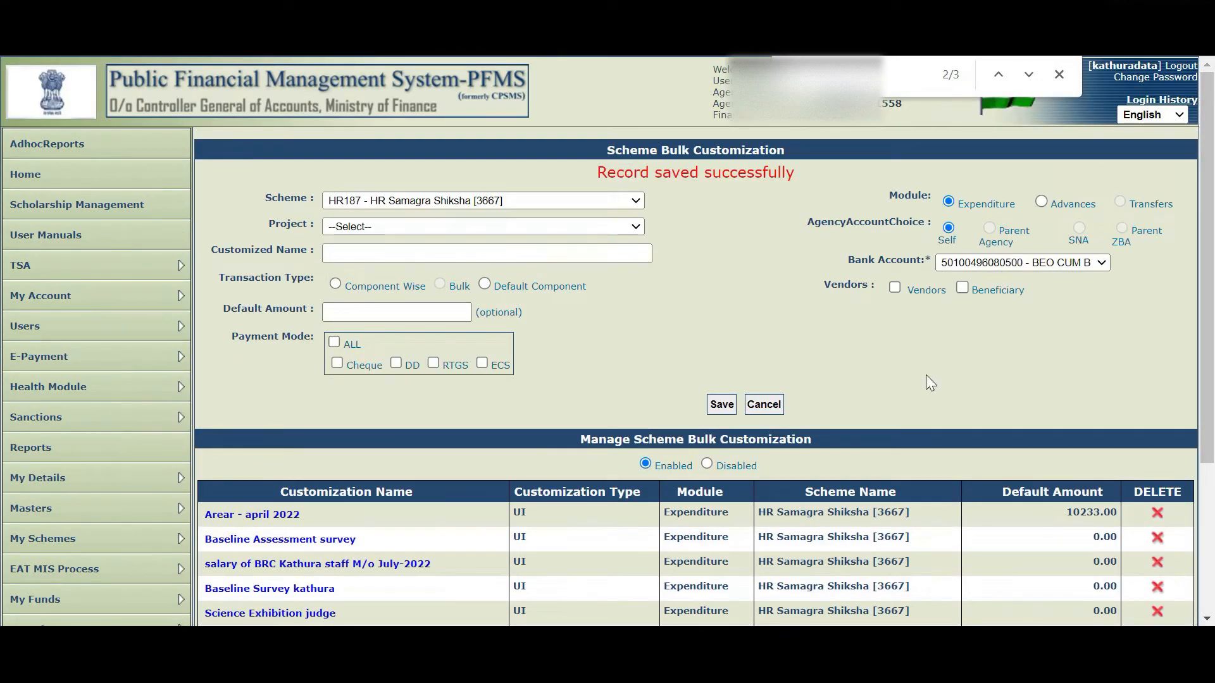
Open the form for adding a new expenditure
drag(1208, 317, 1208, 468)
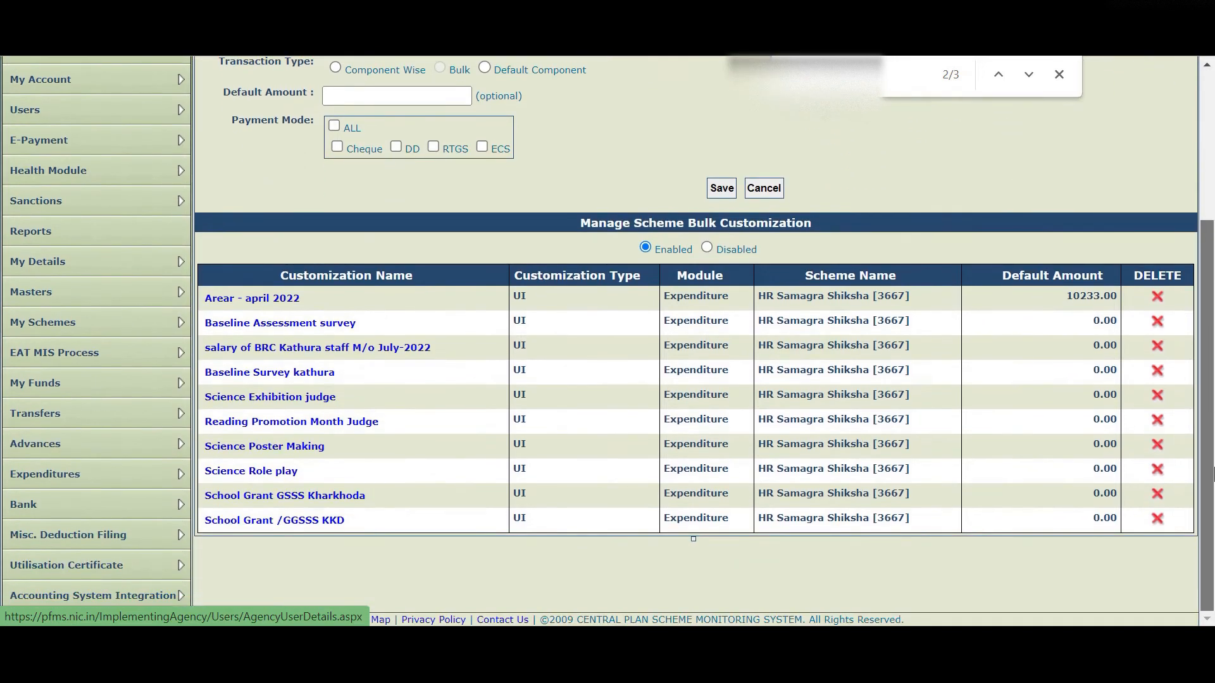
mouse_move(89, 474)
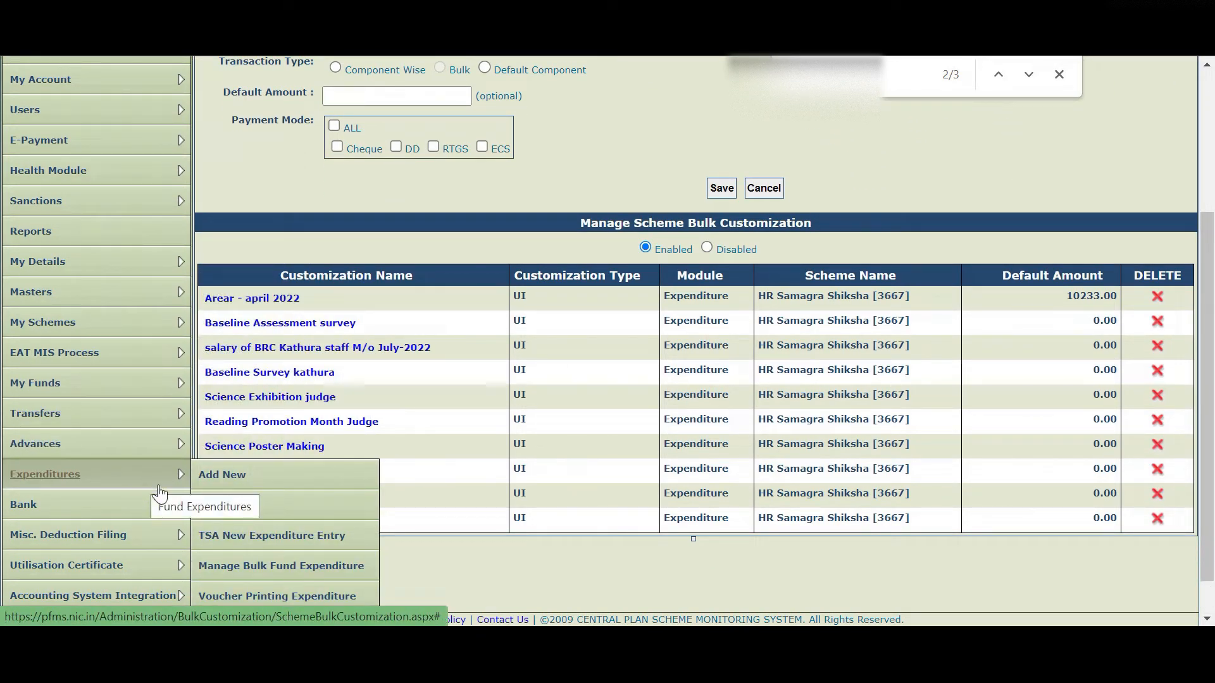
click(207, 483)
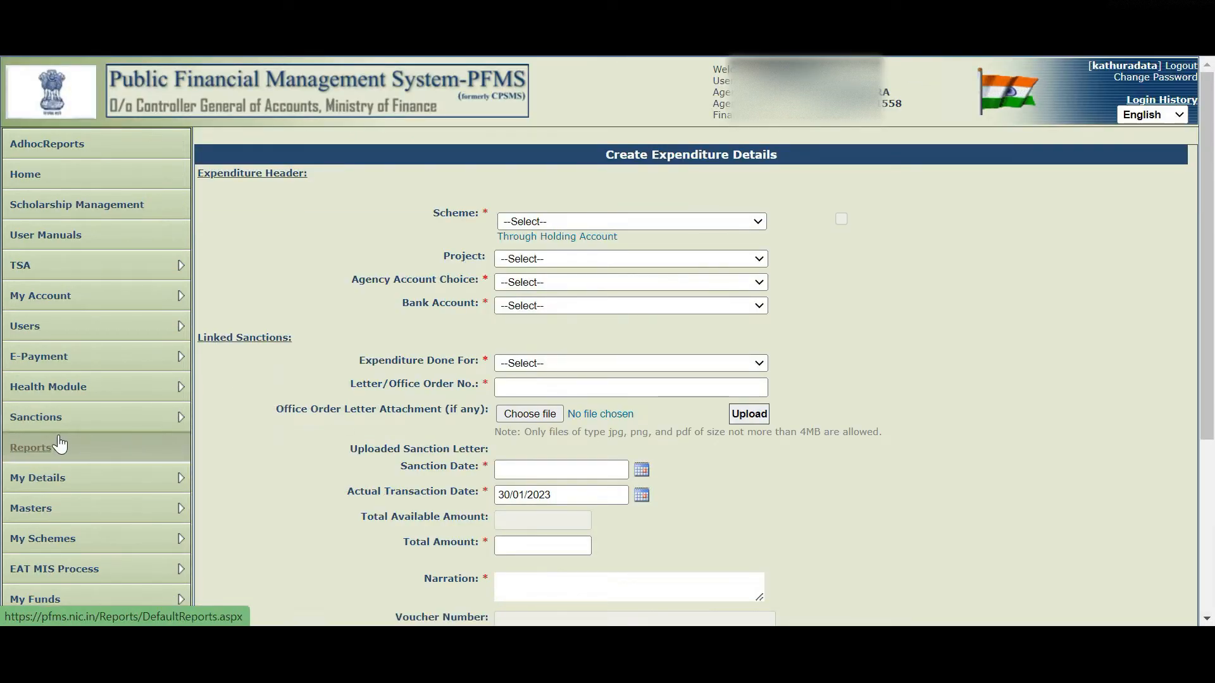
Select the scheme HR187 - HR Samagra Shiksha [3667] and open its School Grant /GGSSS KKD customization
click(557, 220)
click(551, 279)
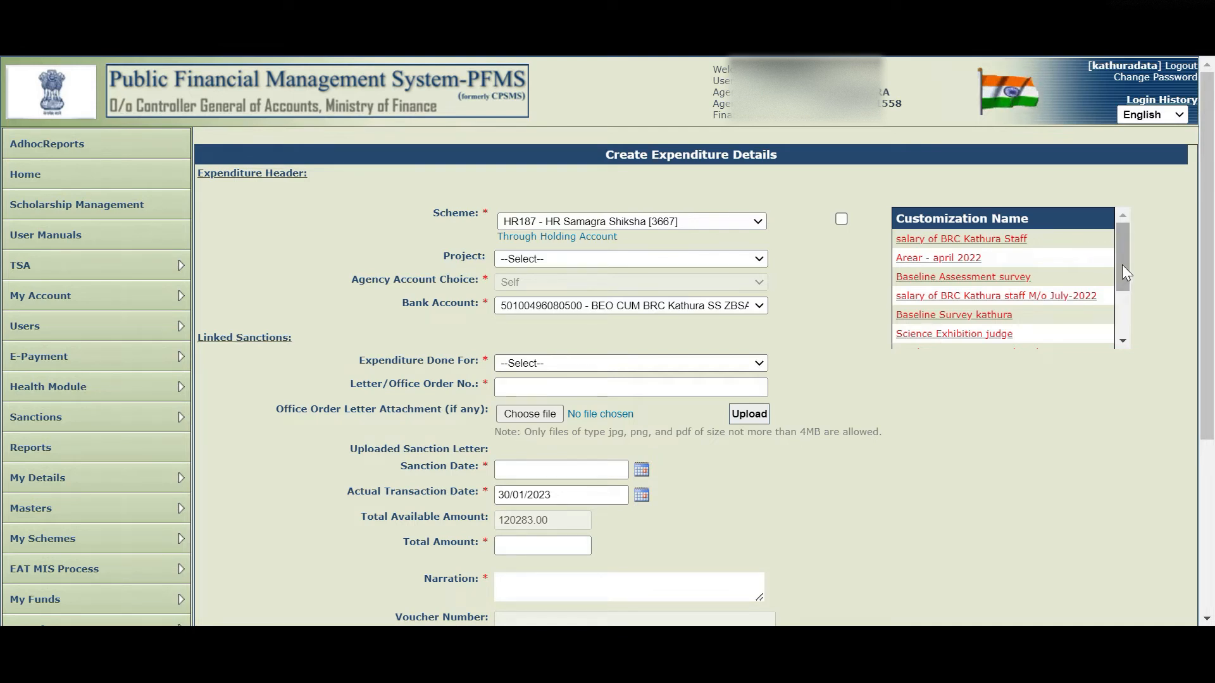
drag(1122, 264, 1129, 329)
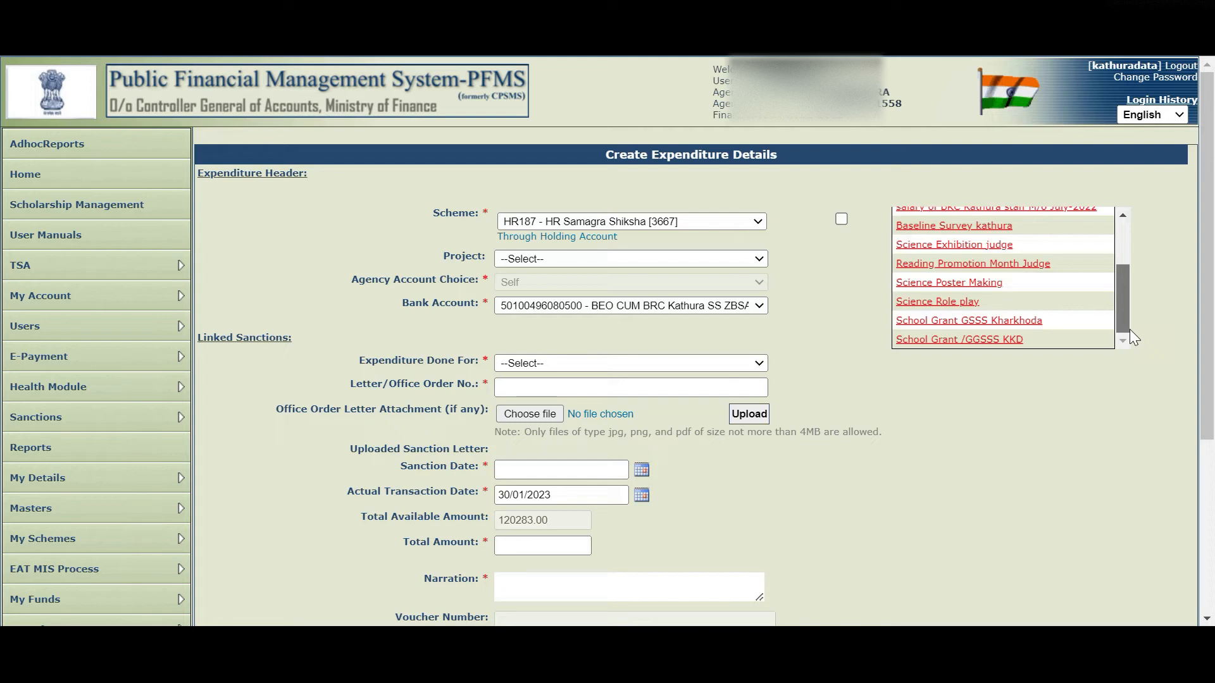
click(999, 342)
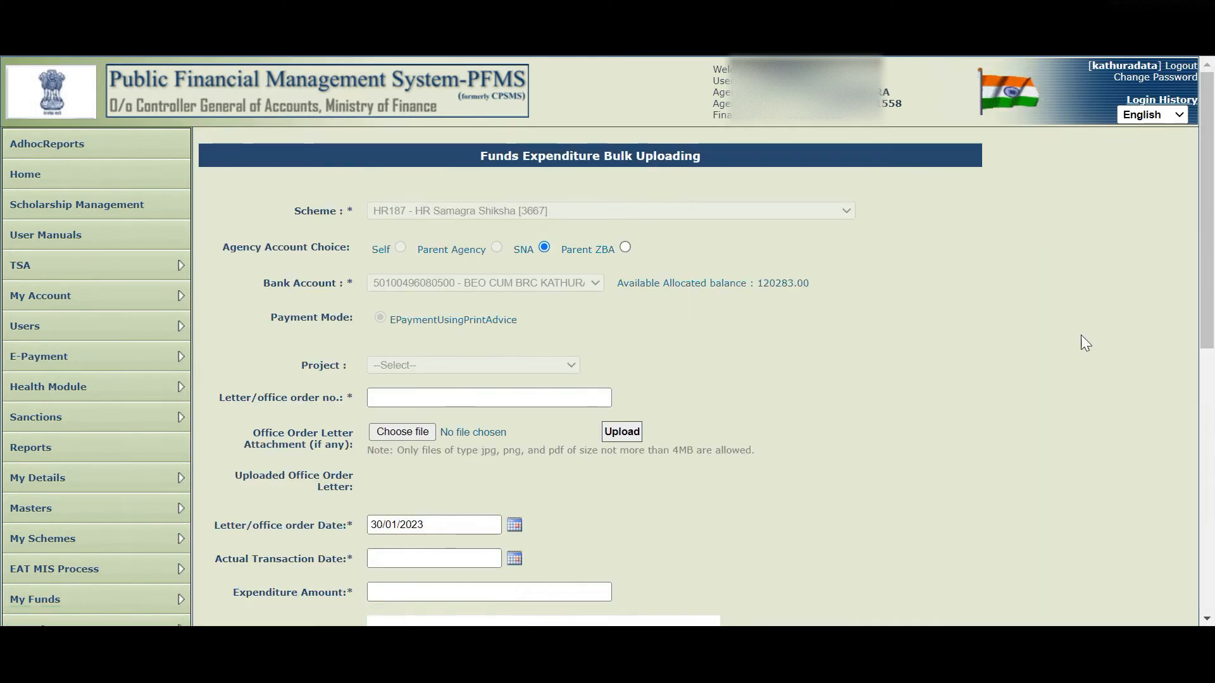
Enter the letter/office order number and set the actual transaction date to 30/01/2023
scroll(1209, 205, down, 7)
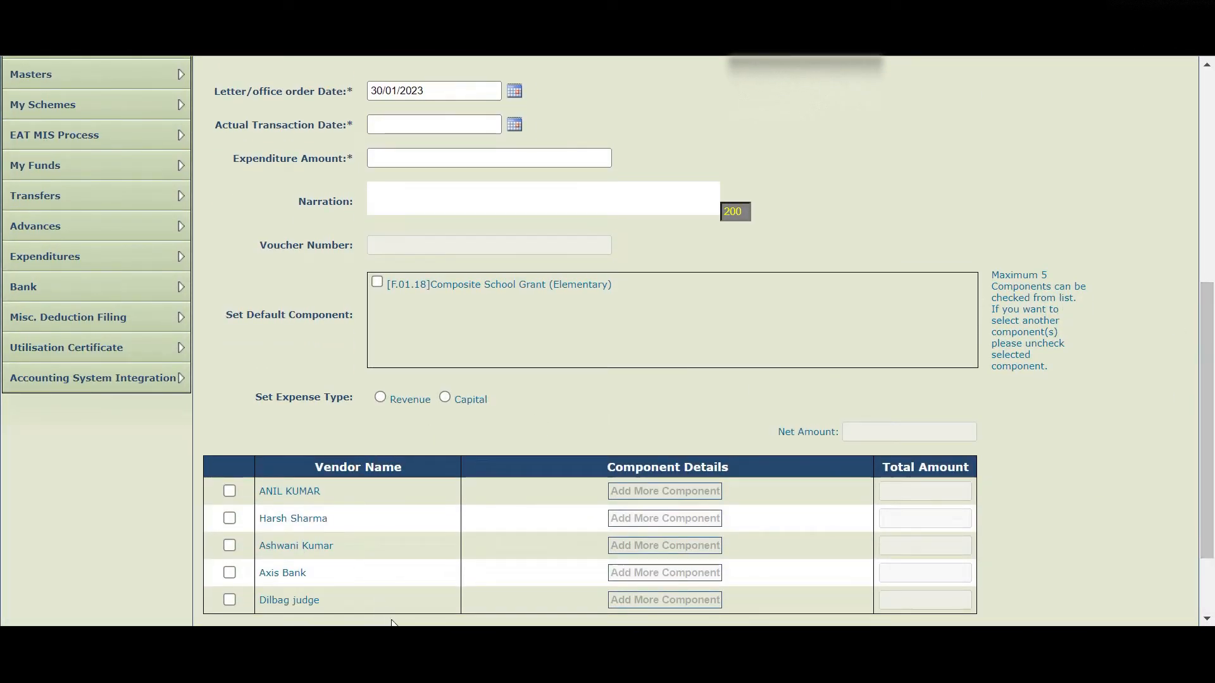
scroll(1204, 401, up, 7)
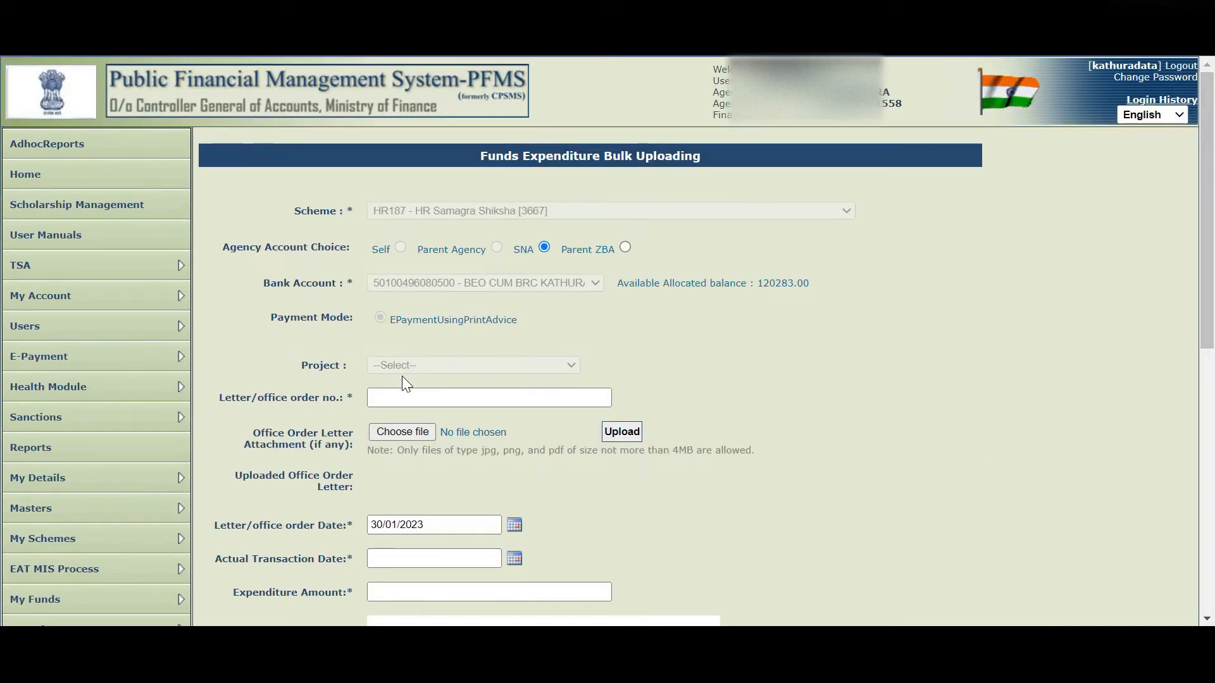
click(408, 395)
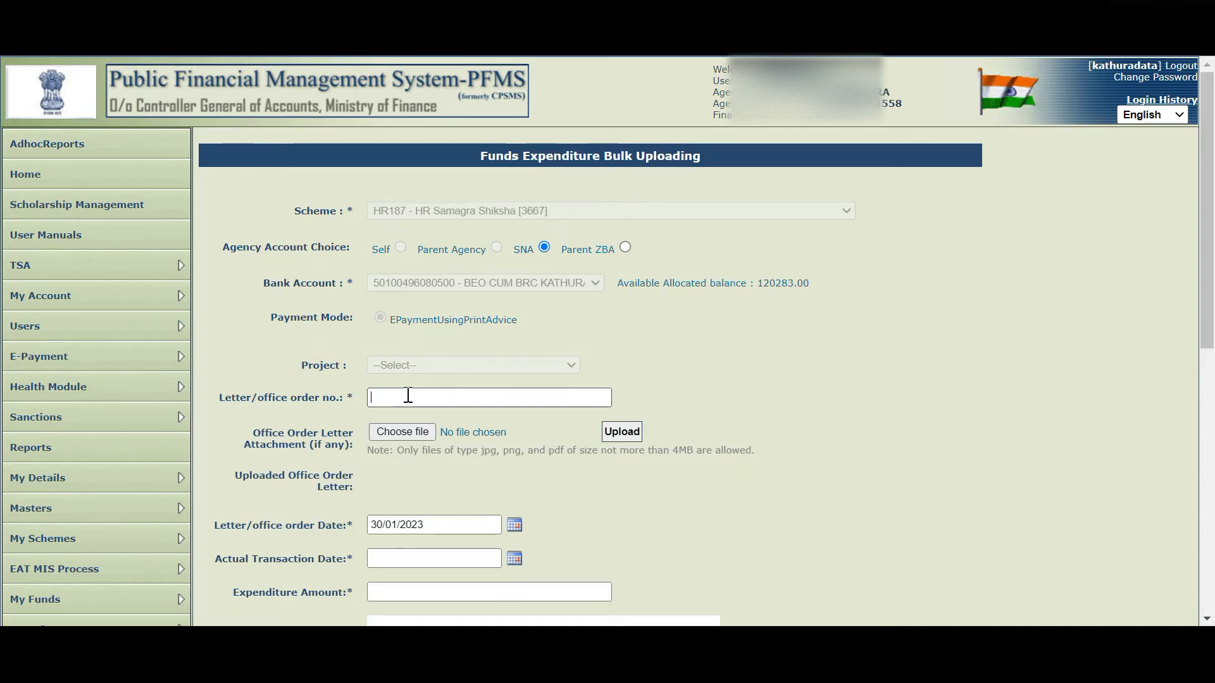
text(GGSSS KKD/23)
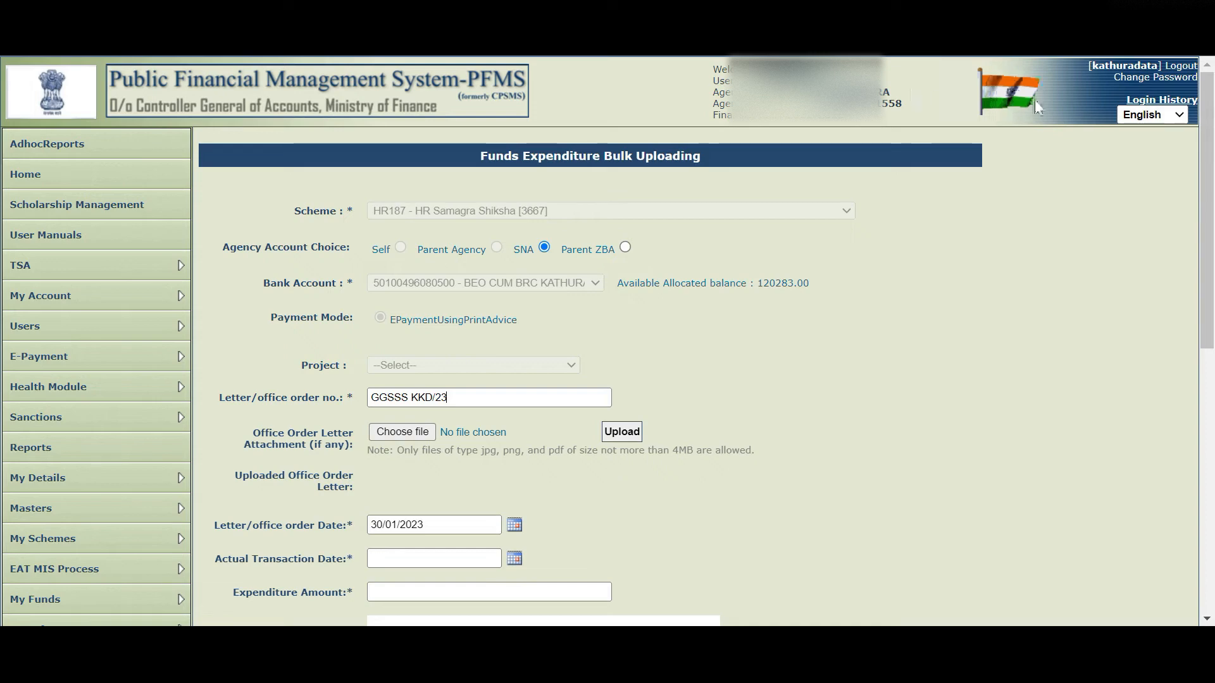
drag(1213, 231, 1213, 363)
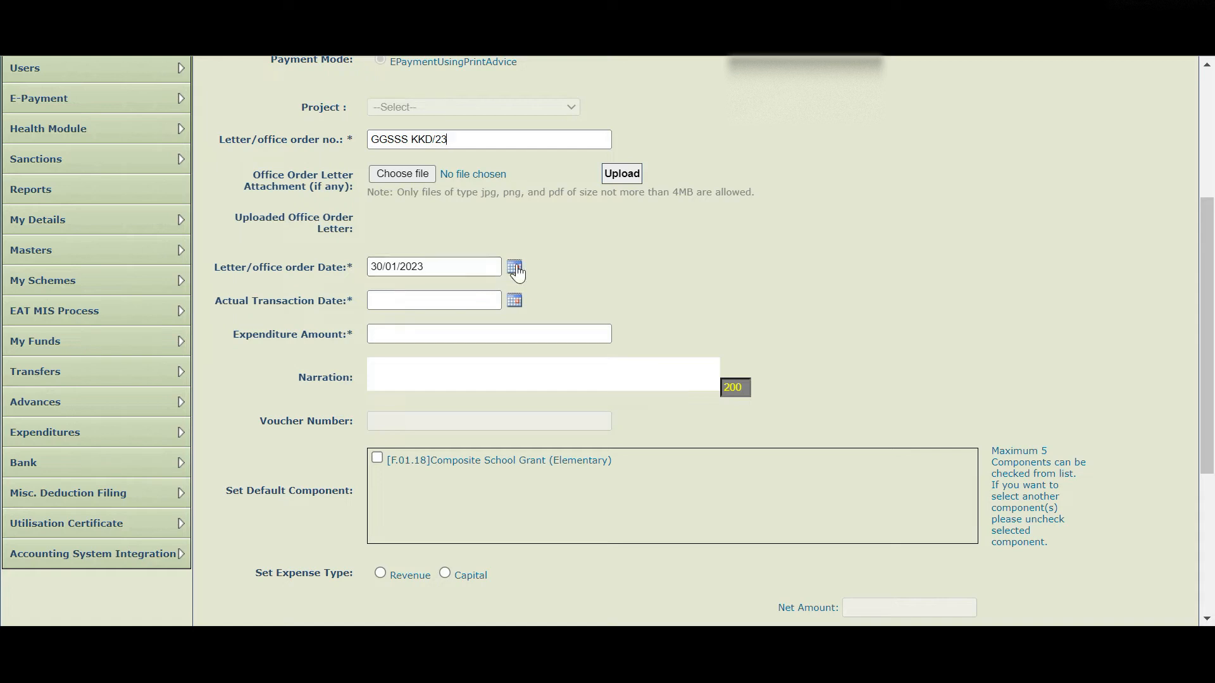
click(516, 301)
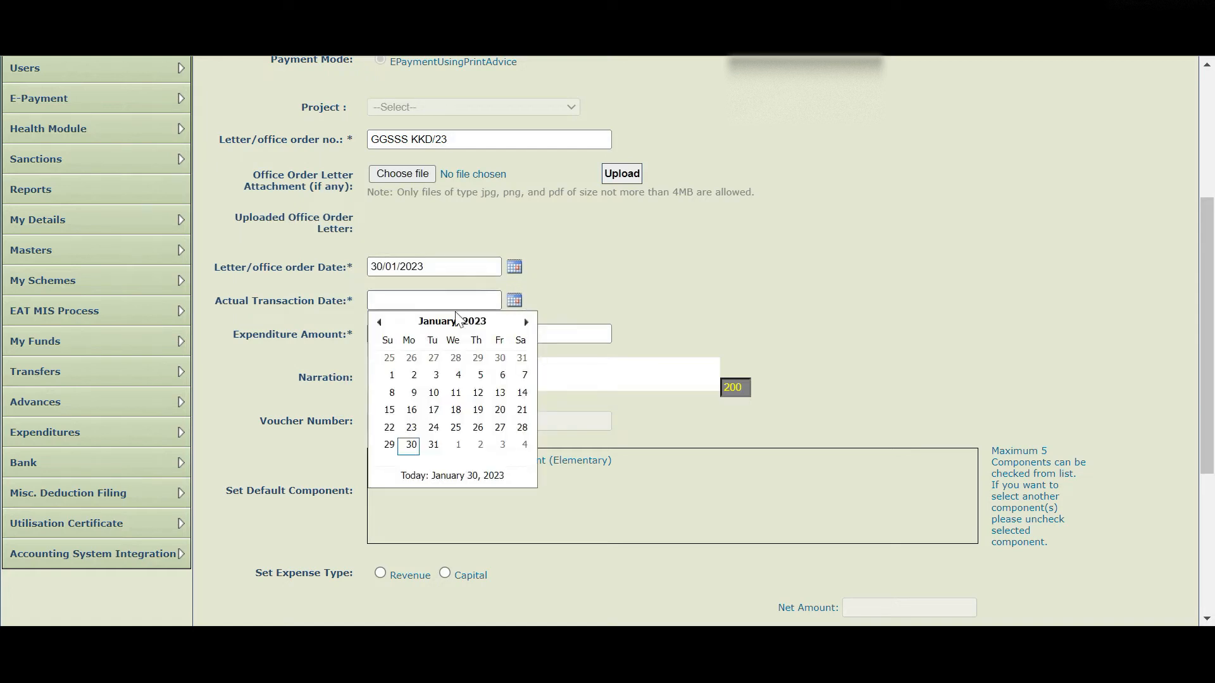
click(411, 444)
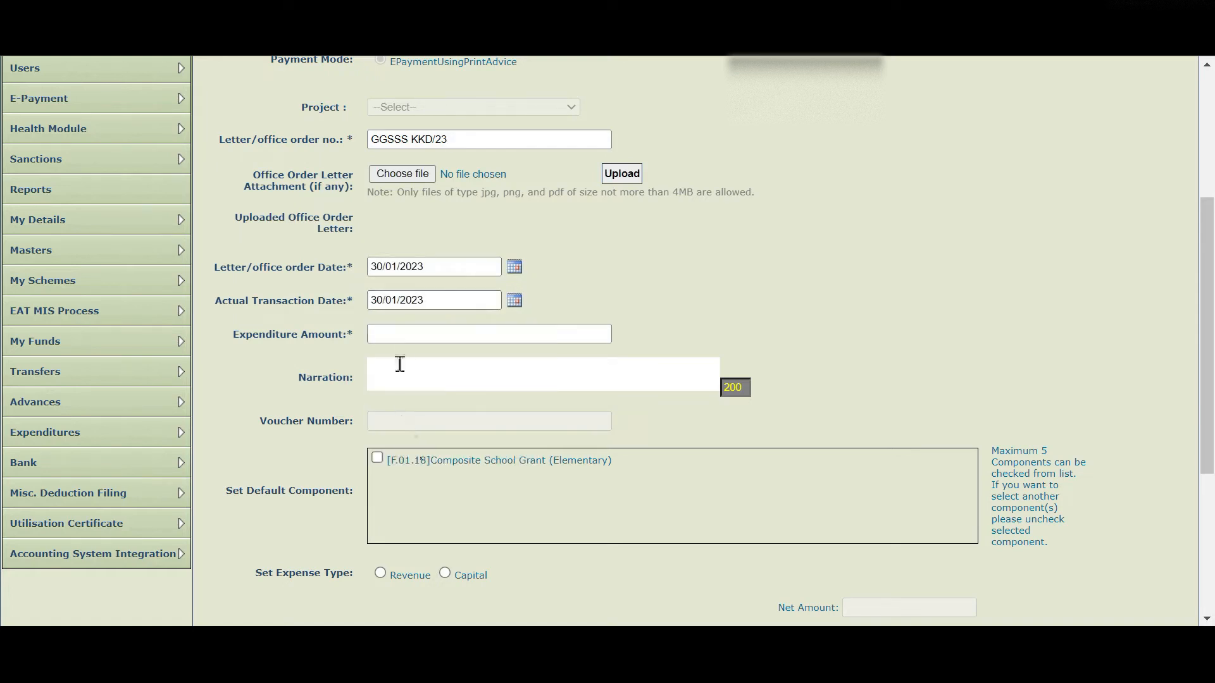
Set the expenditure amount to 20000 and enter School Grant as the narration
click(401, 336)
text(2000)
text(rant)
Set [F.01.18]Composite School Grant (Elementary) as the default component and Revenue as the expense type
click(377, 458)
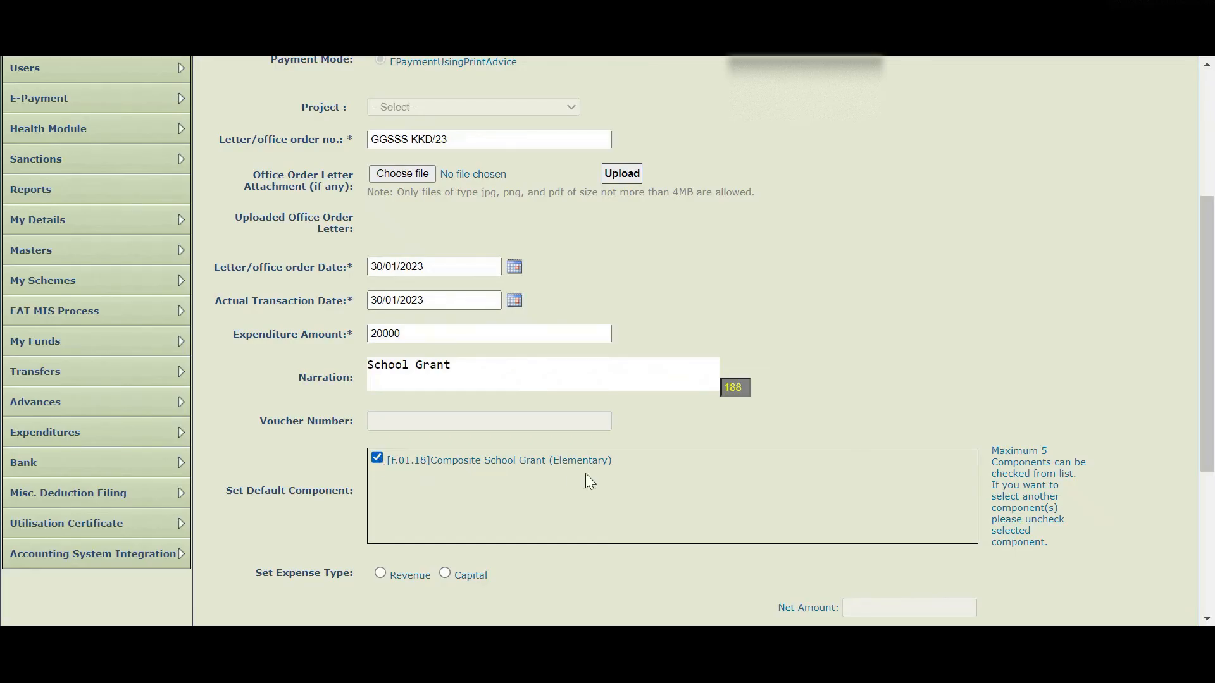
scroll(1183, 324, down, 3)
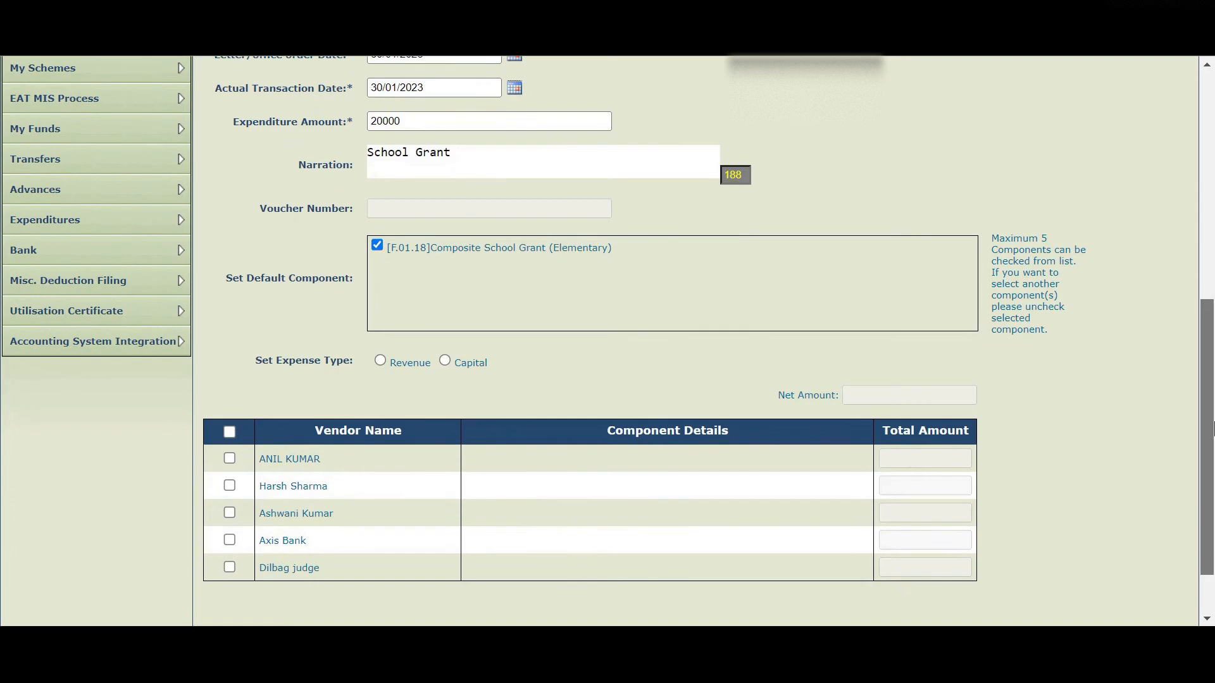
click(380, 361)
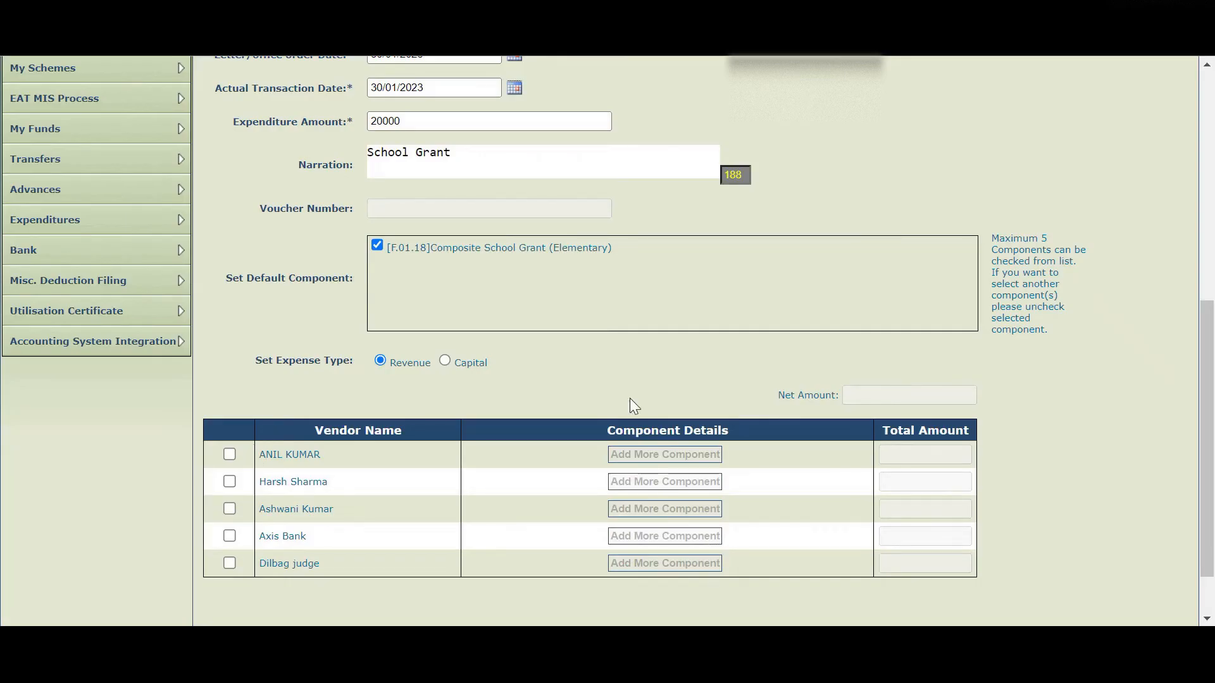
Include all five listed vendors in the expenditure so each gets its component details
scroll(1208, 324, down, 1)
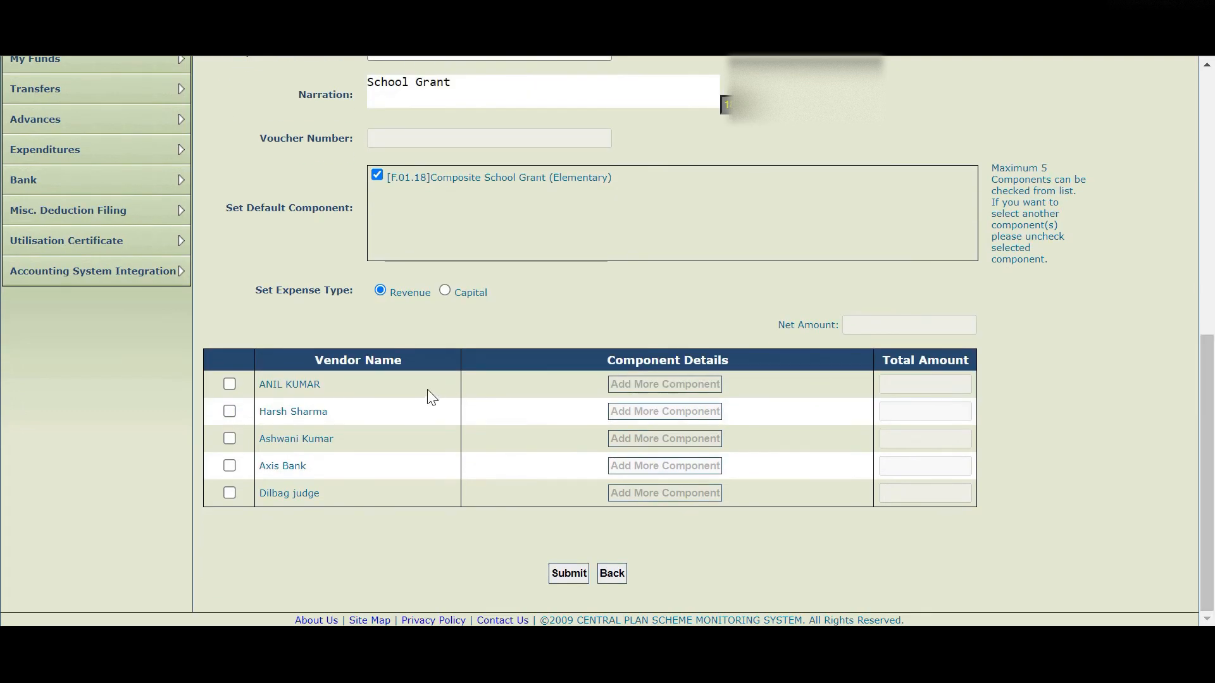
click(228, 386)
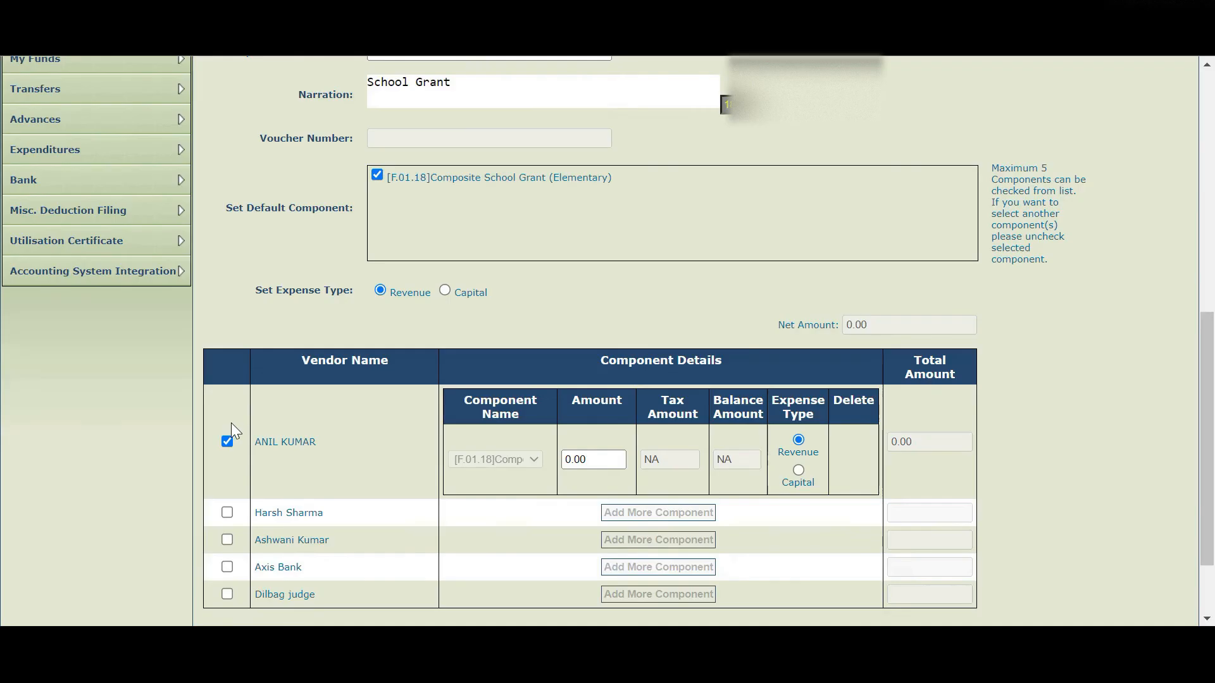
click(227, 512)
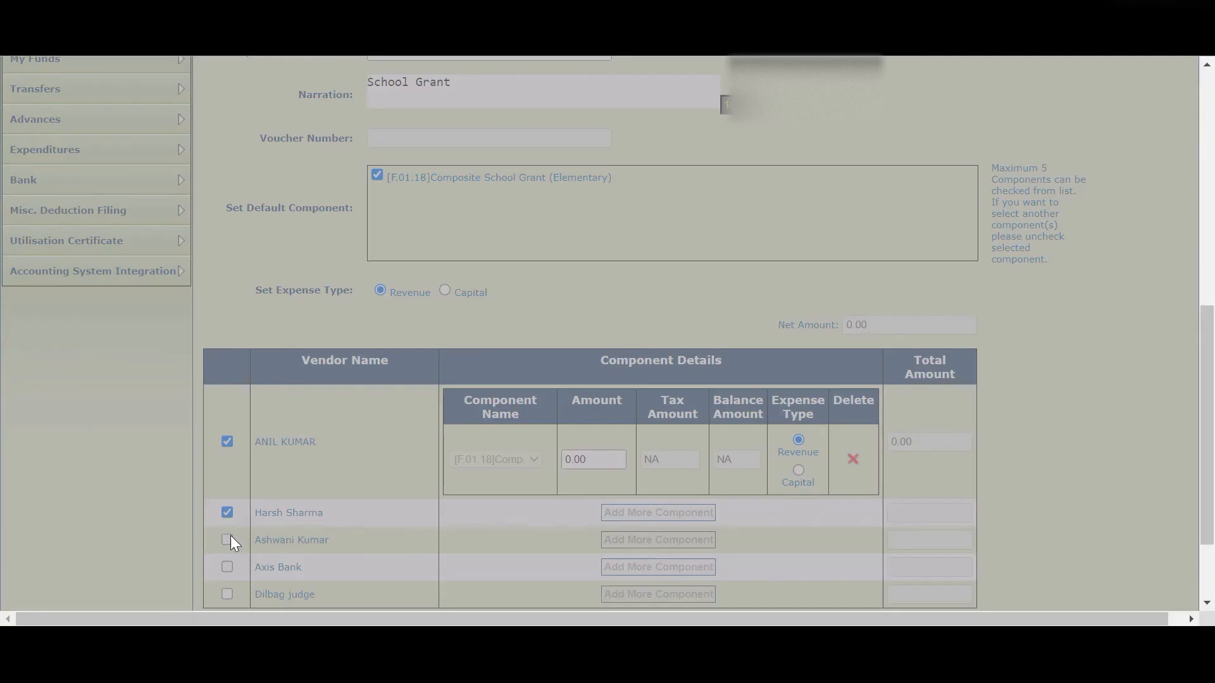
drag(1202, 342, 1211, 512)
click(227, 438)
click(226, 553)
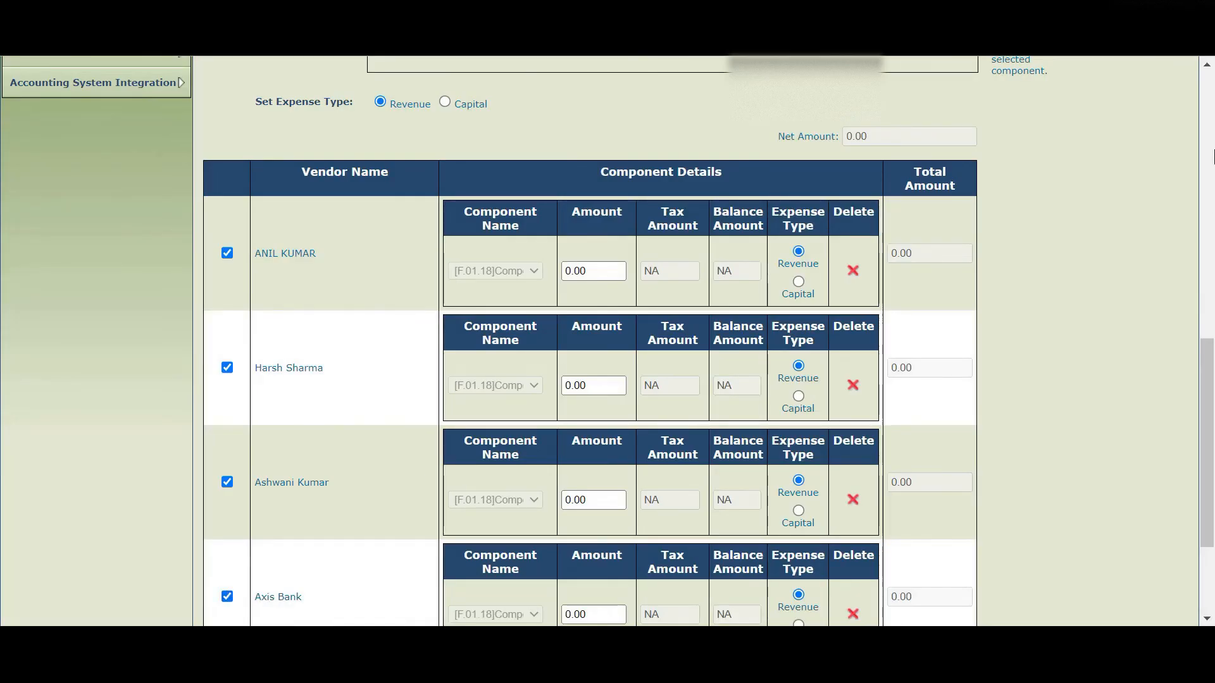
drag(1204, 347, 1209, 471)
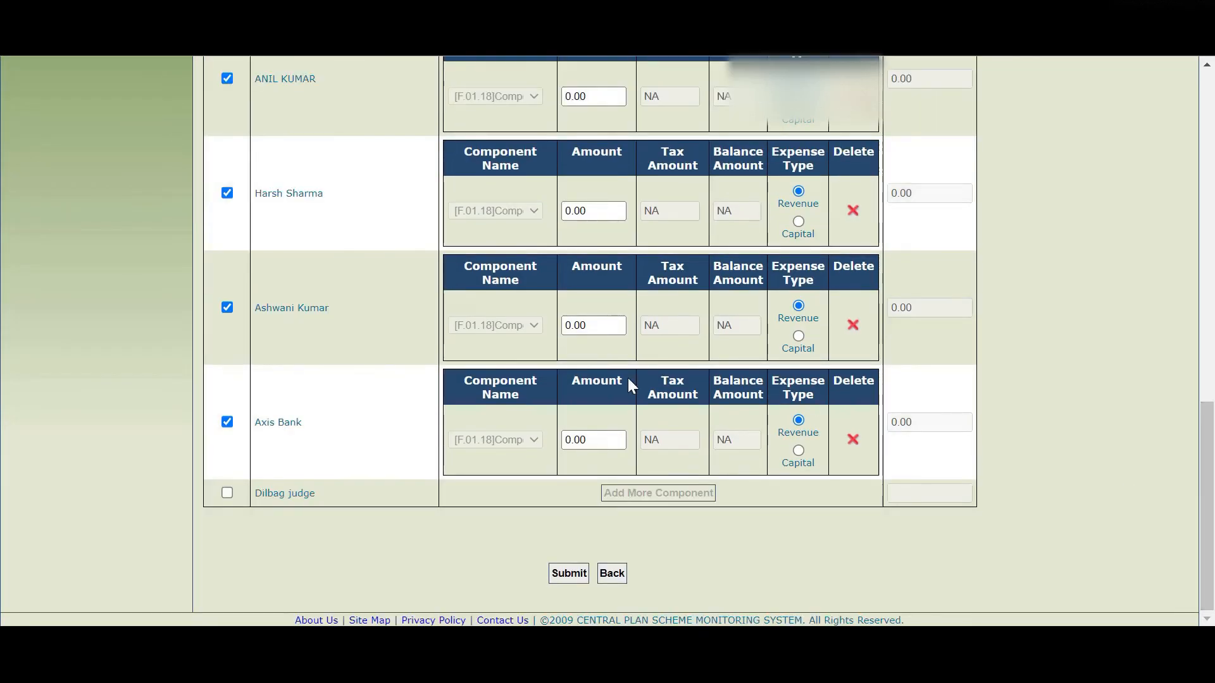
click(227, 493)
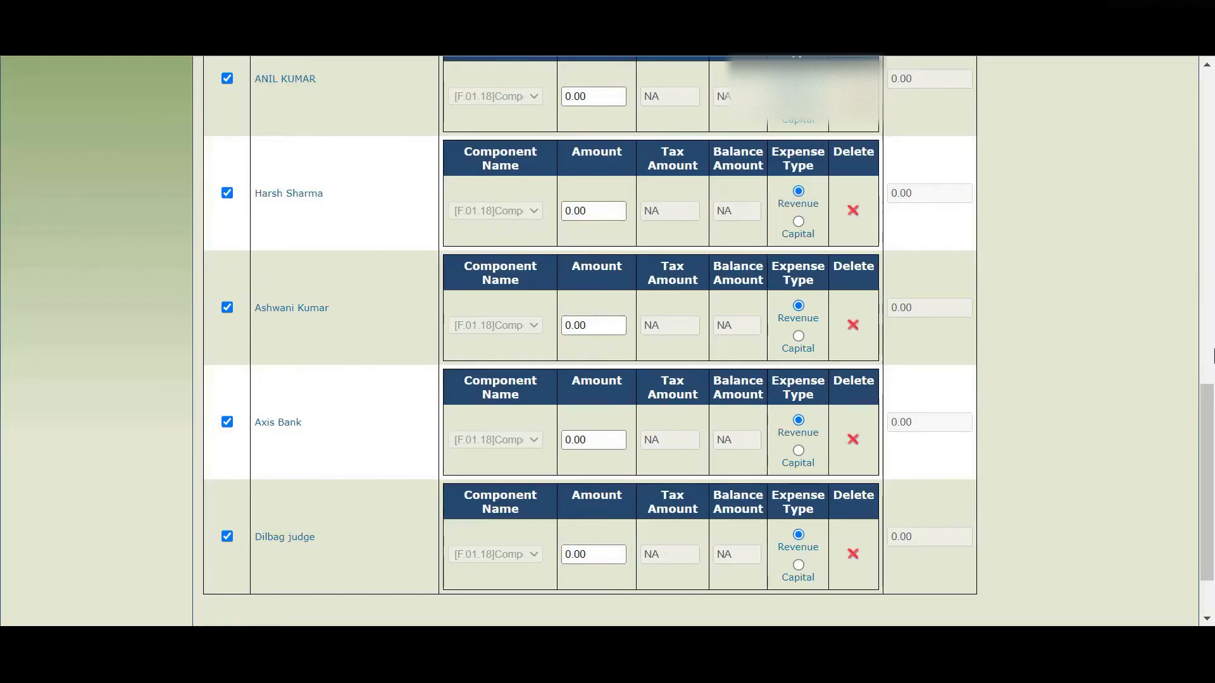
Set the component amount to 2000 for the first vendor and 5000 for the second vendor
scroll(525, 230, up, 3)
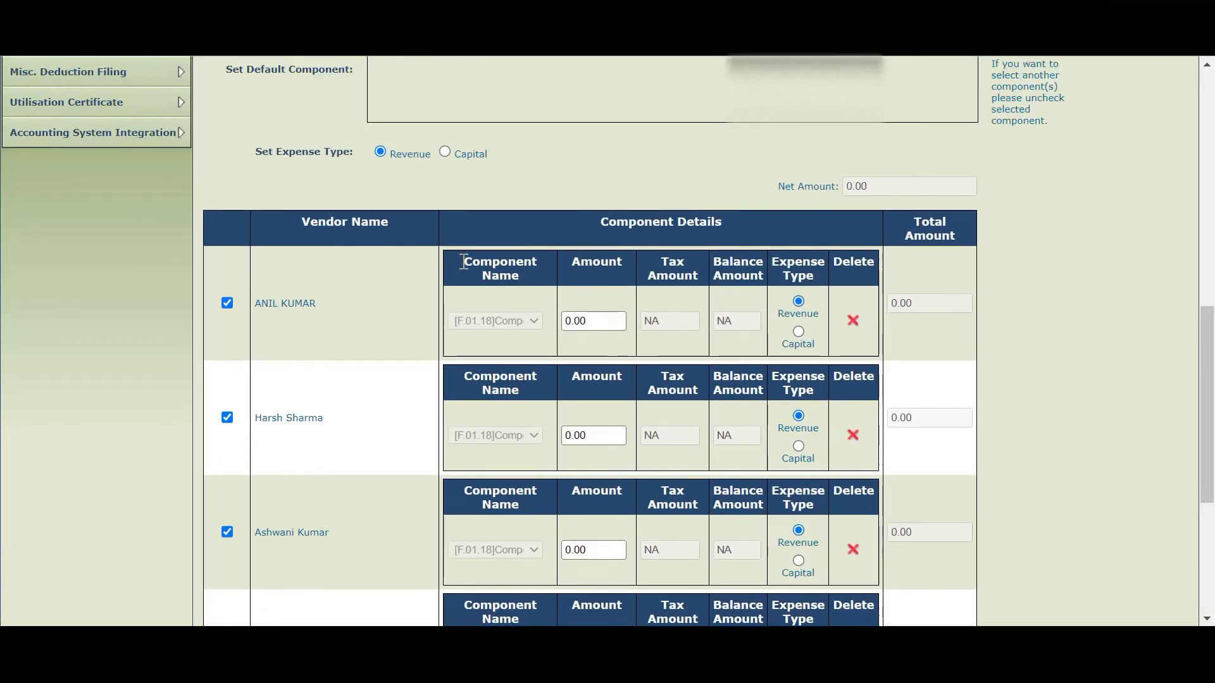
click(617, 321)
text(2000)
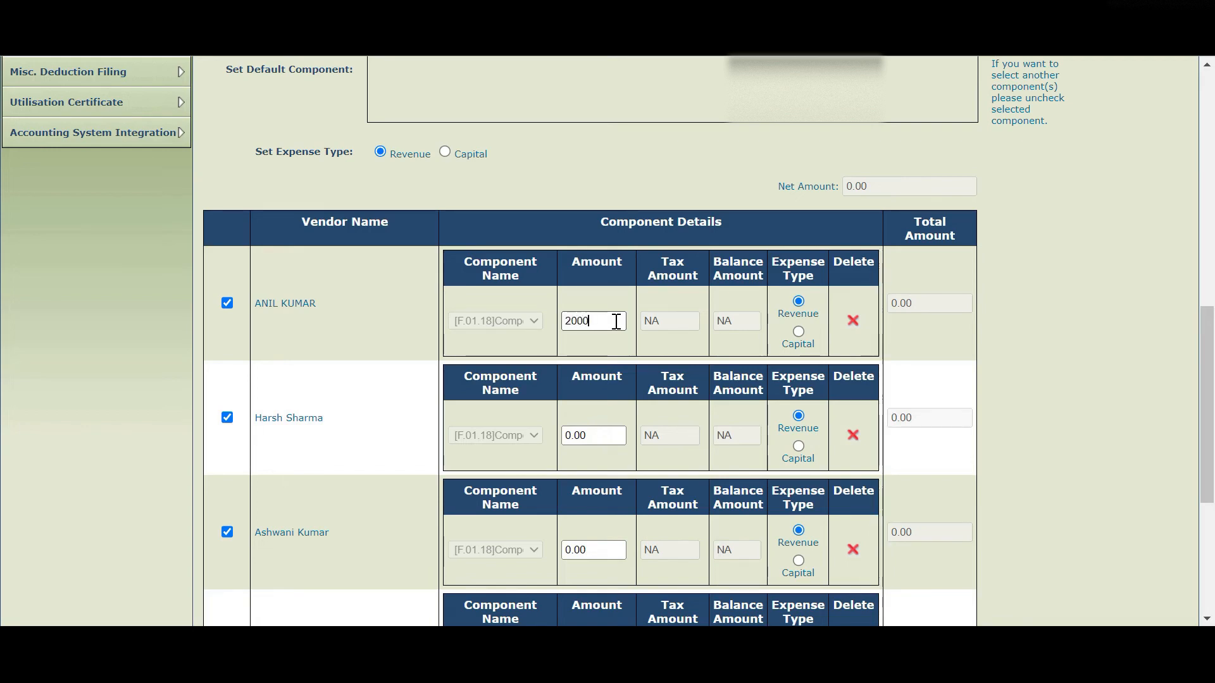
click(477, 322)
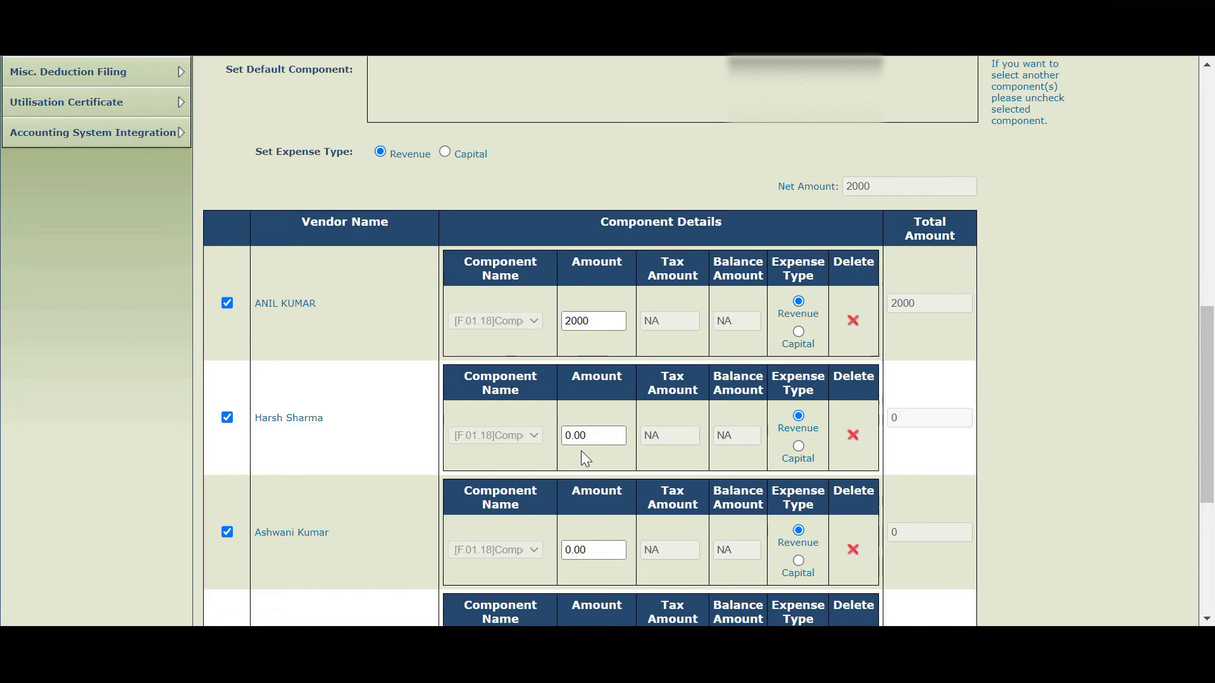
click(593, 434)
text(5000)
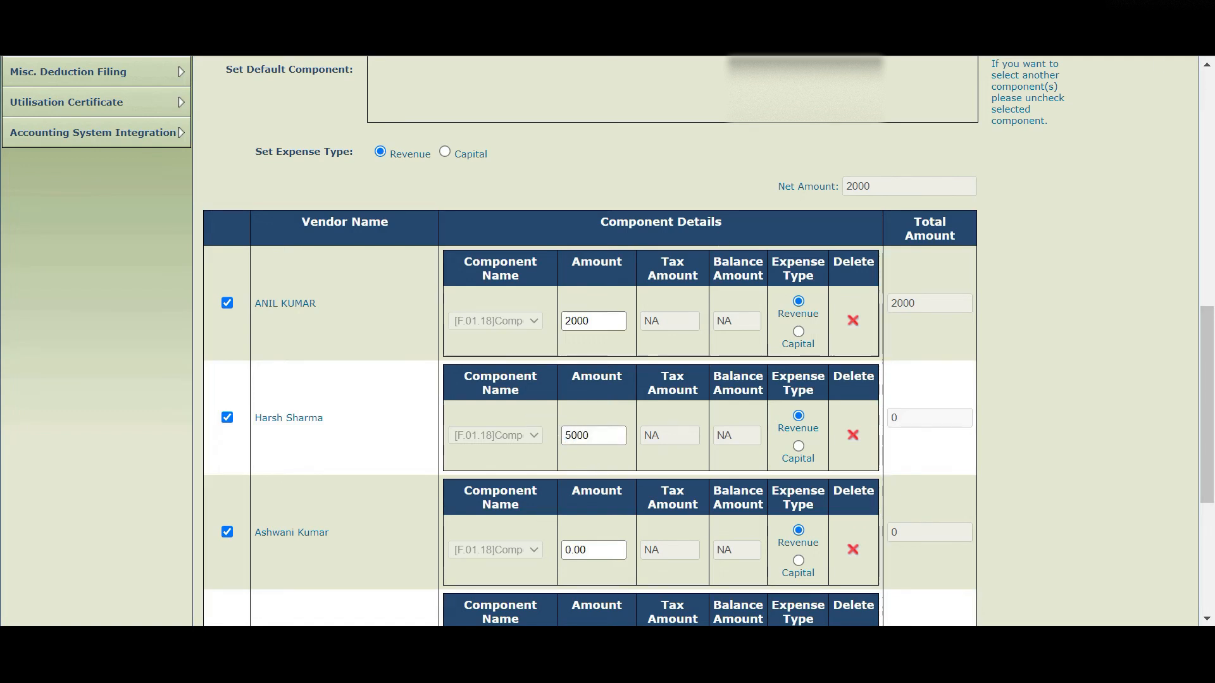
scroll(1184, 347, down, 5)
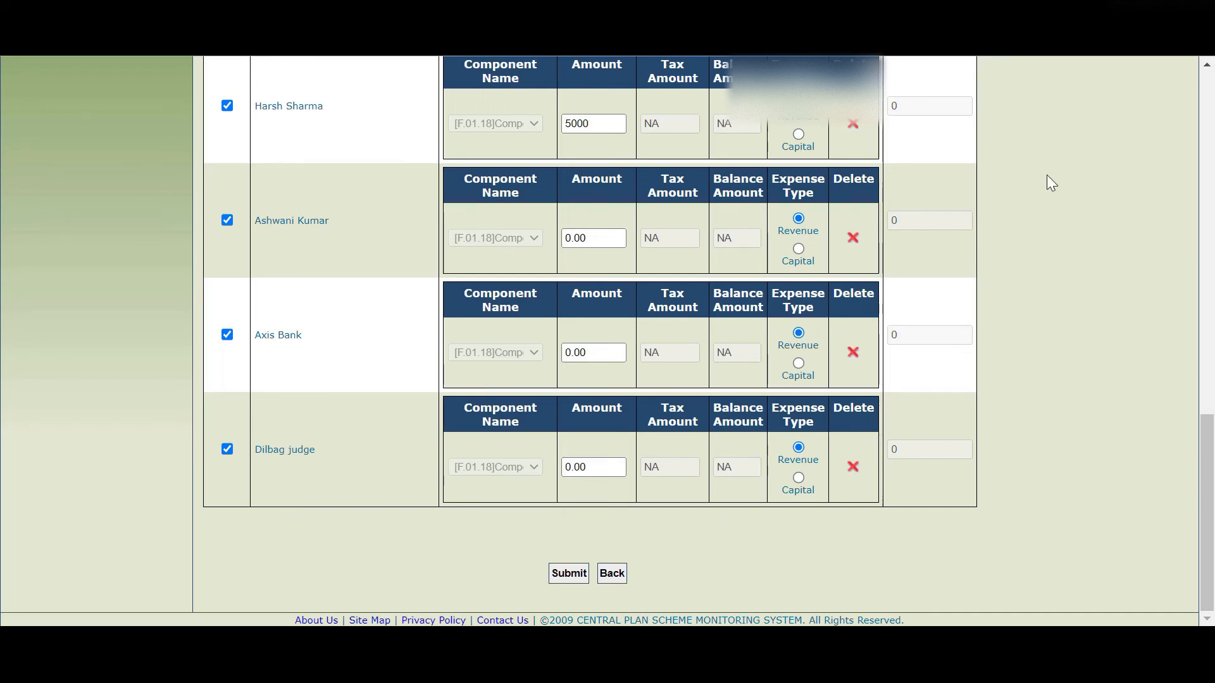
drag(1208, 484, 1202, 136)
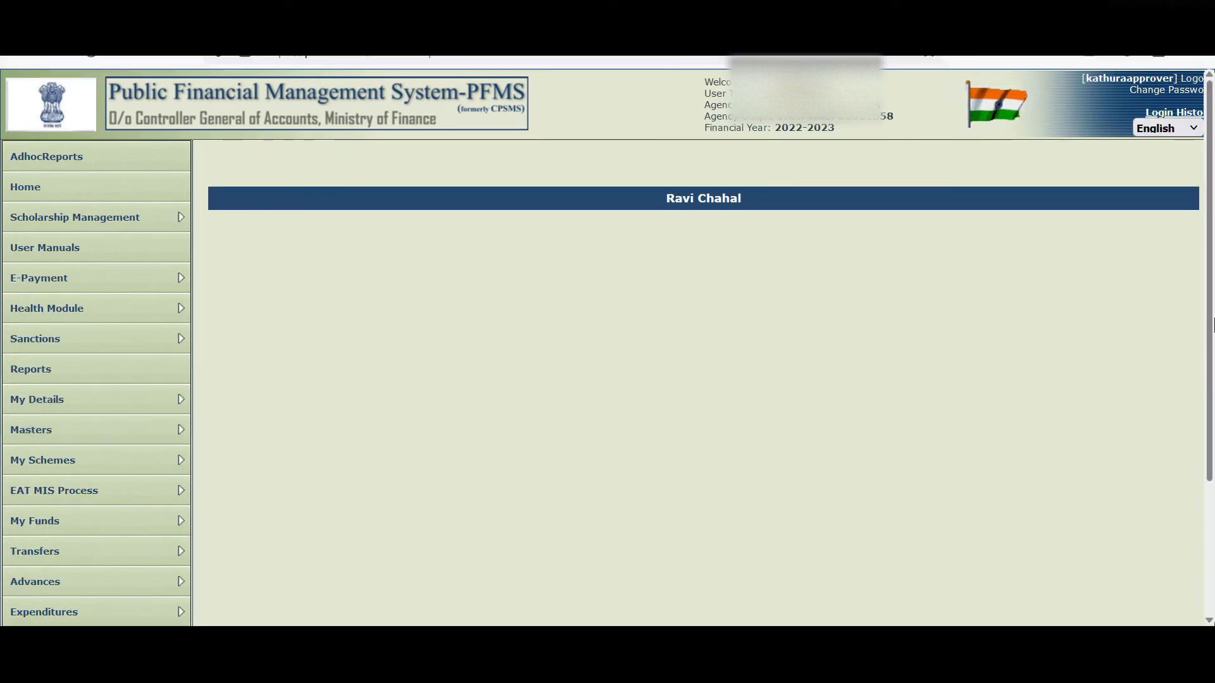
Open the bulk fund expenditure management page in the approver account
drag(1209, 319, 1206, 450)
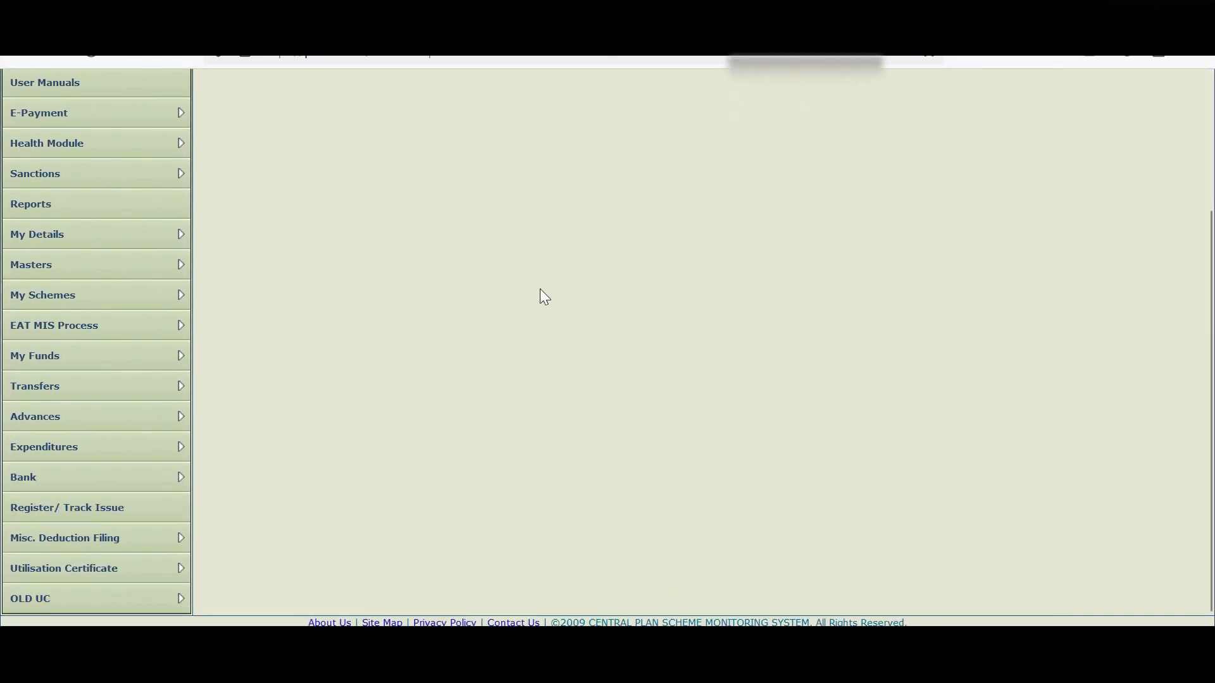
mouse_move(59, 449)
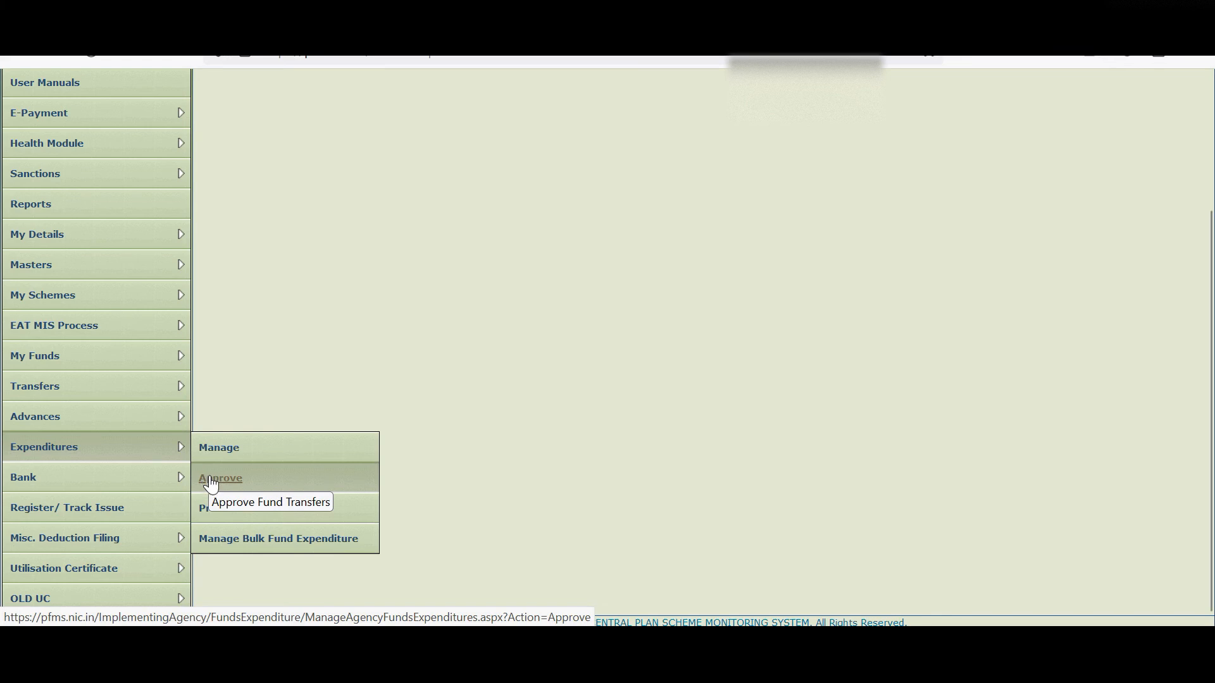
click(228, 545)
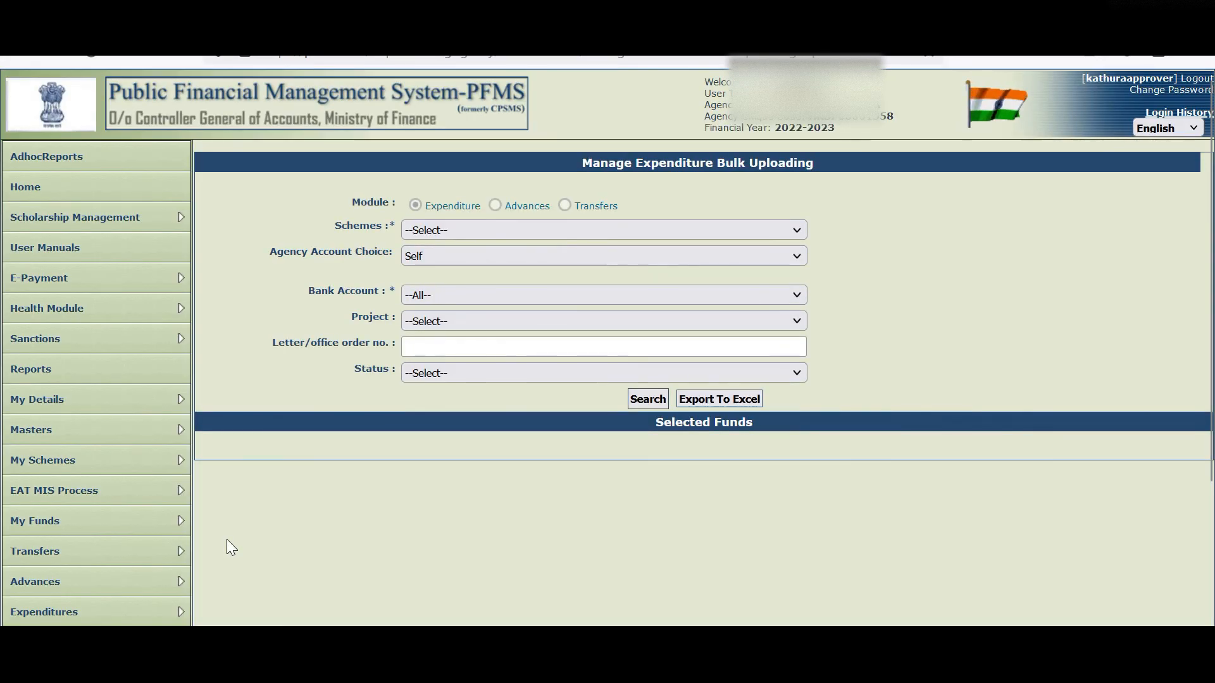
Set the filters to scheme HR187 - HR Samagra Shiksha [3667], the BEO CUM BRC Kathura SS ZBSA account and status Submitted
click(453, 234)
click(458, 291)
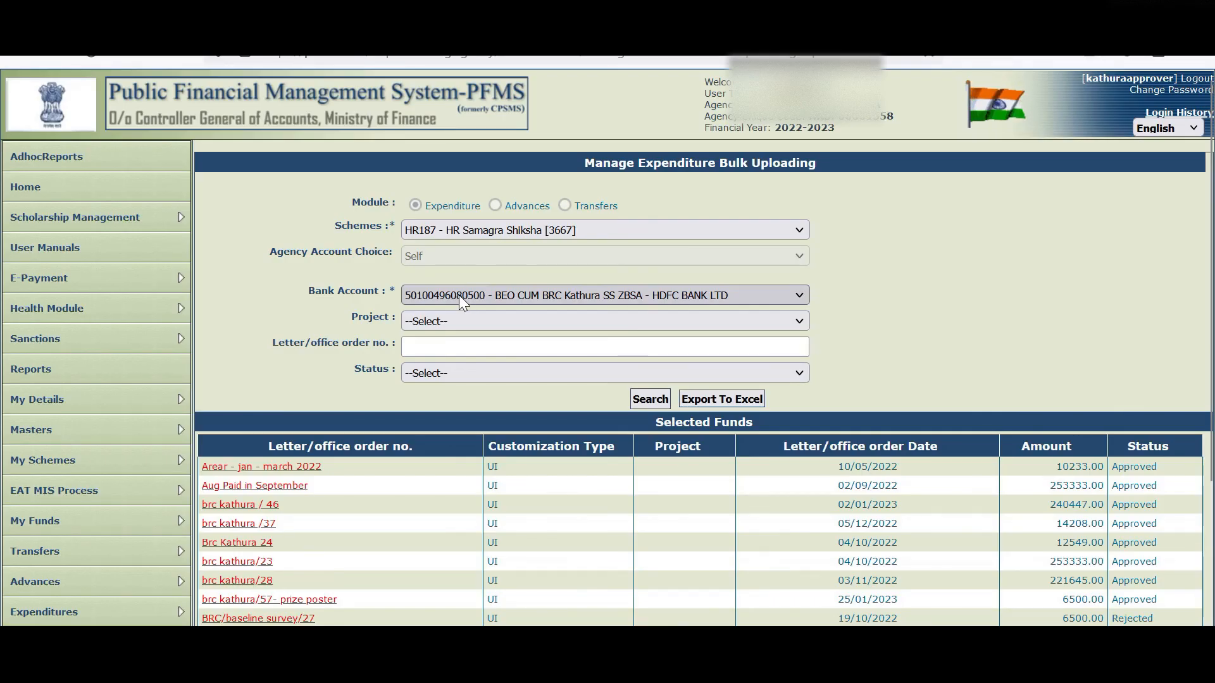
click(451, 294)
click(450, 291)
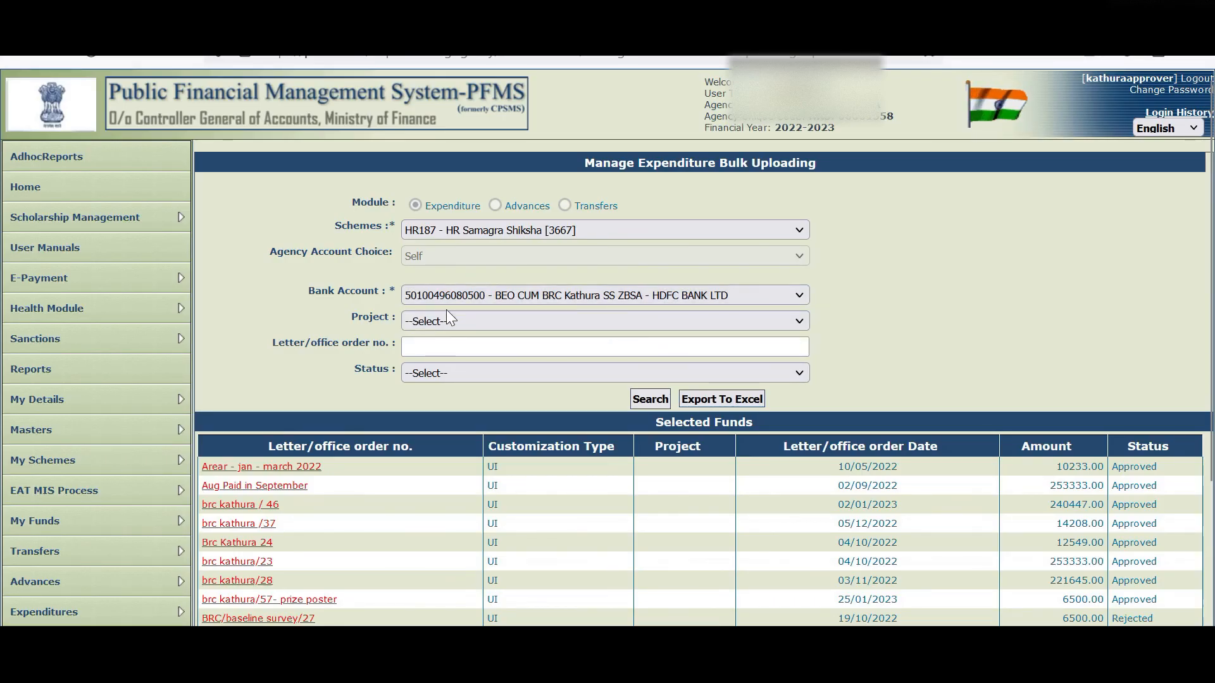
click(426, 373)
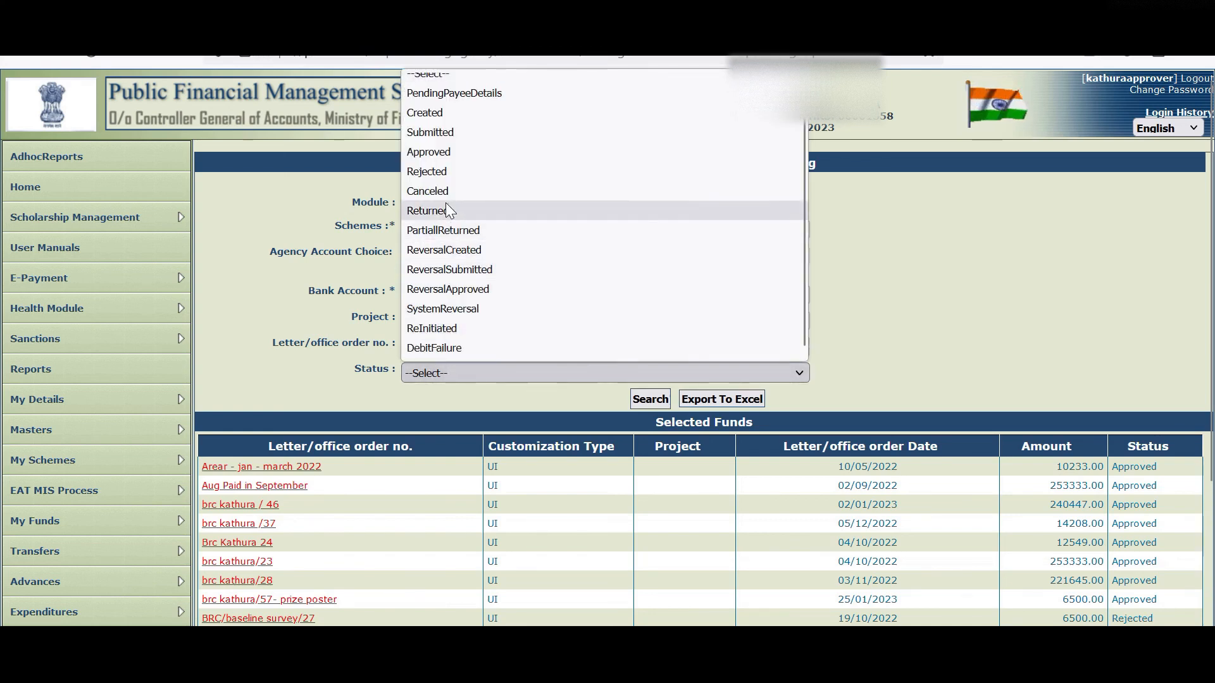
click(435, 133)
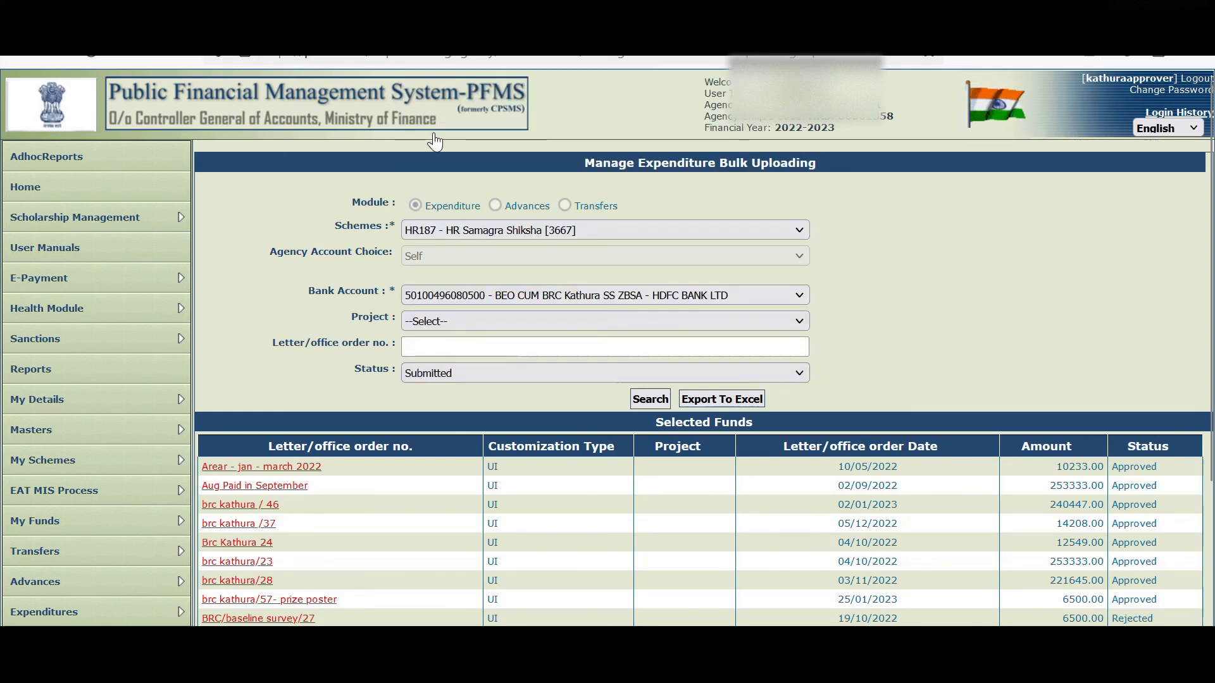